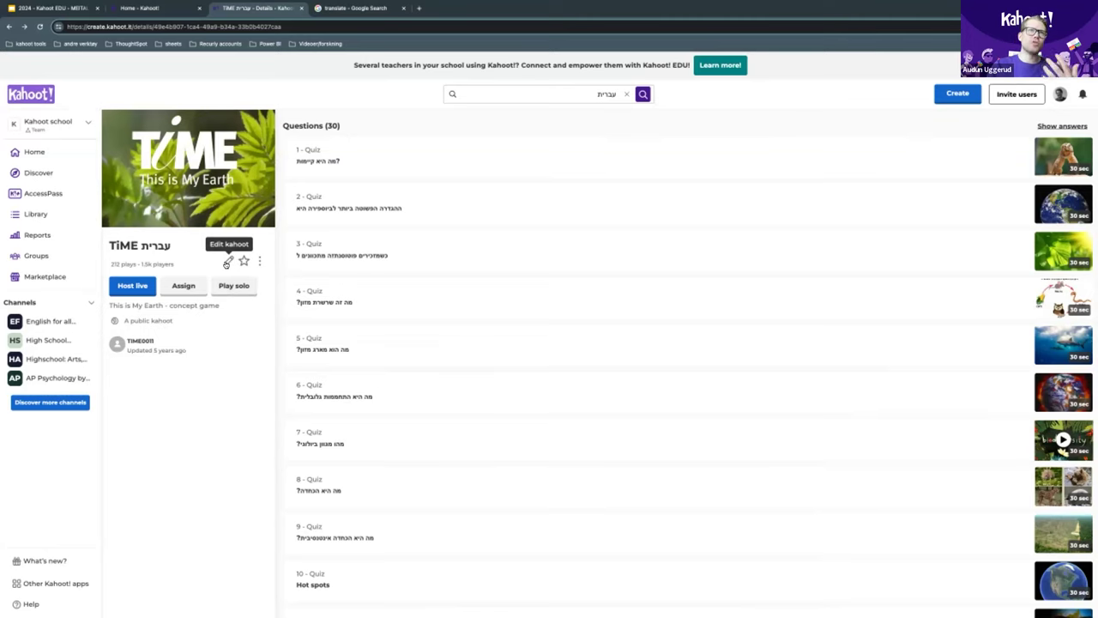
Duplicate the public TiME עברית kahoot for editing and return to the home page.
left_click(228, 261)
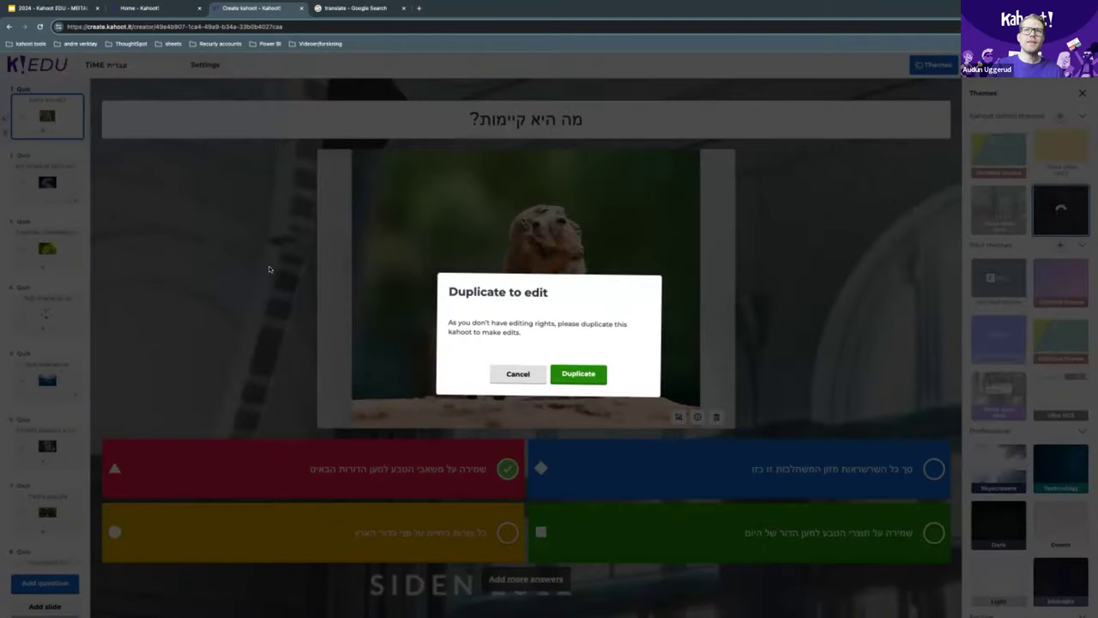
left_click(582, 373)
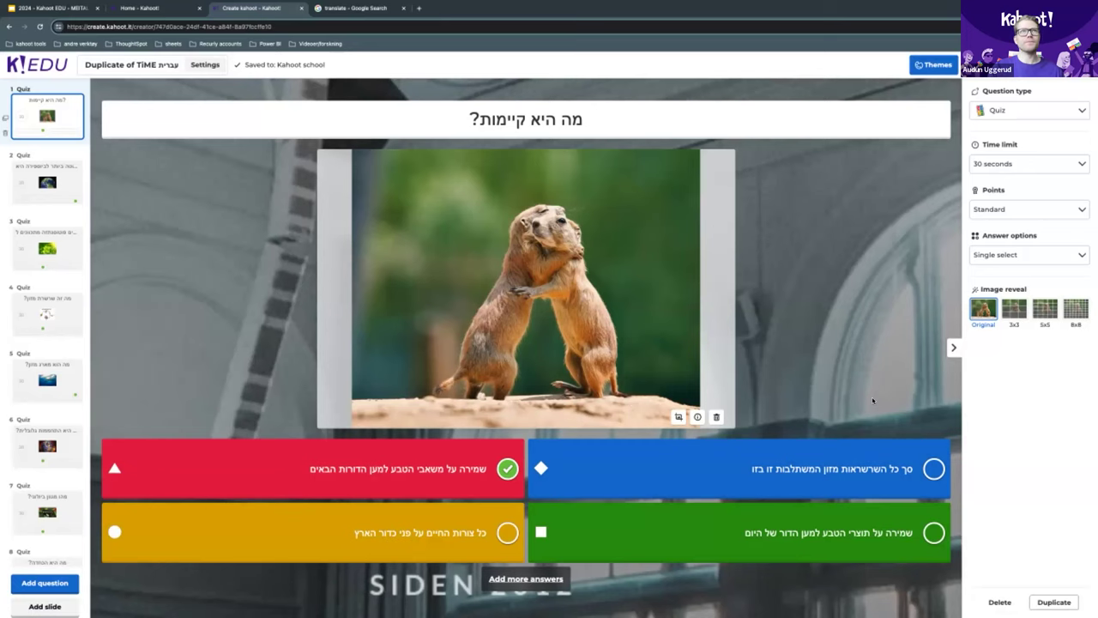
key("alt+Left")
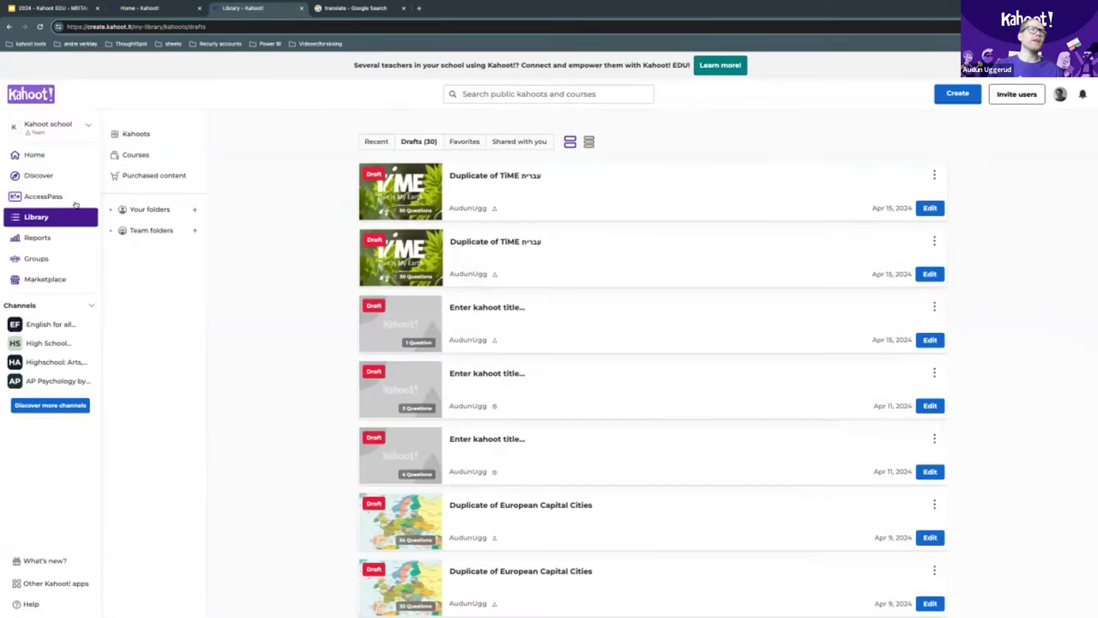
left_click(33, 154)
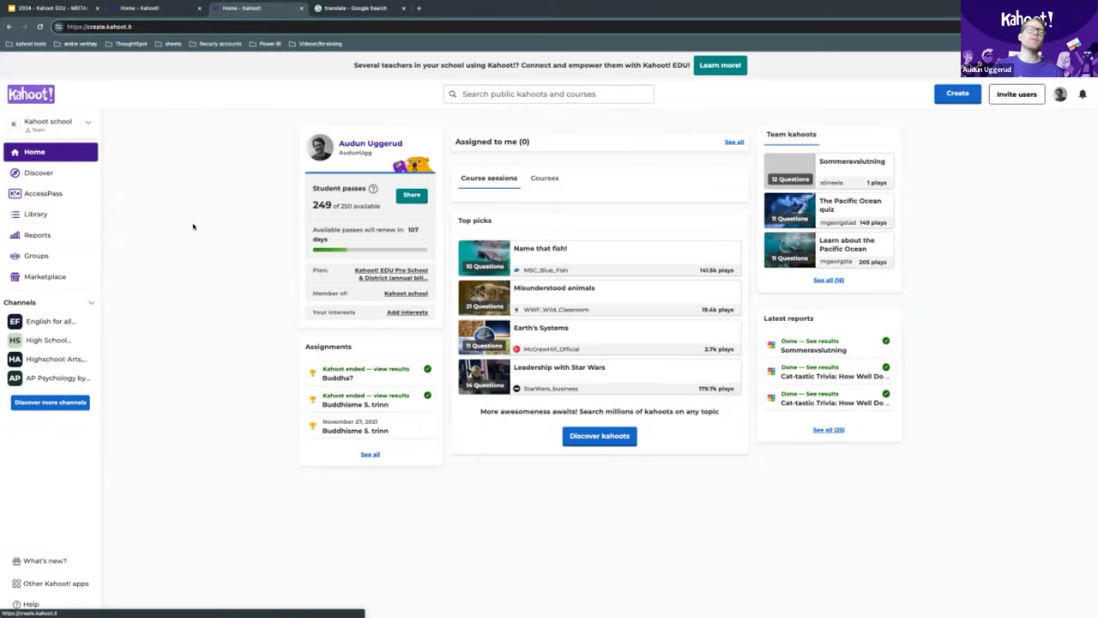
Look through the search suggestions and the Discover page's collections, and return to the home page.
left_click(485, 99)
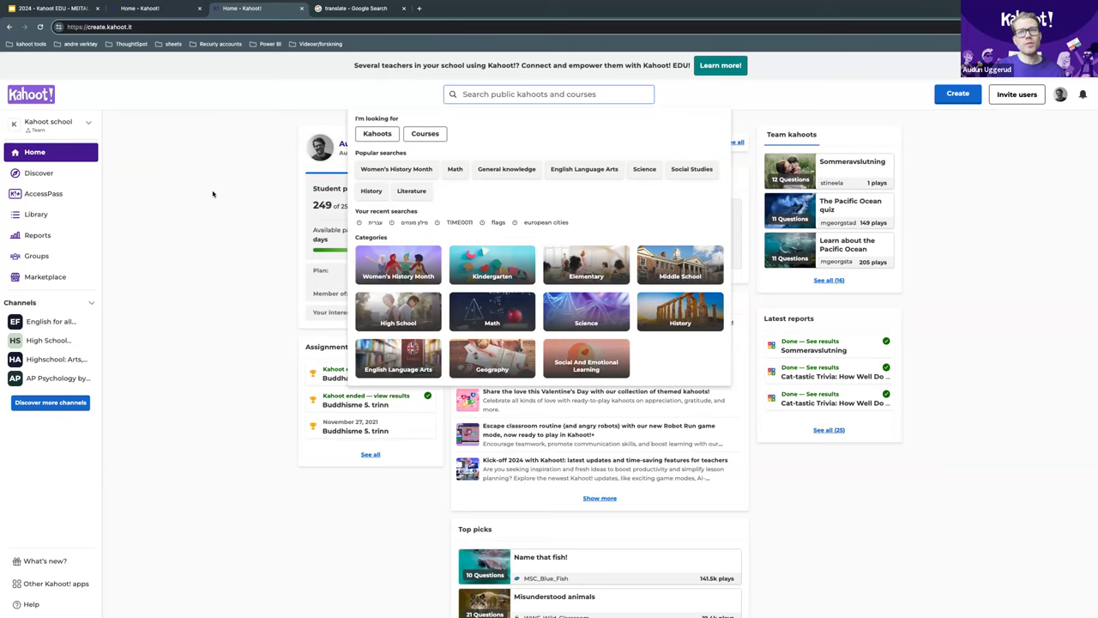
left_click(213, 193)
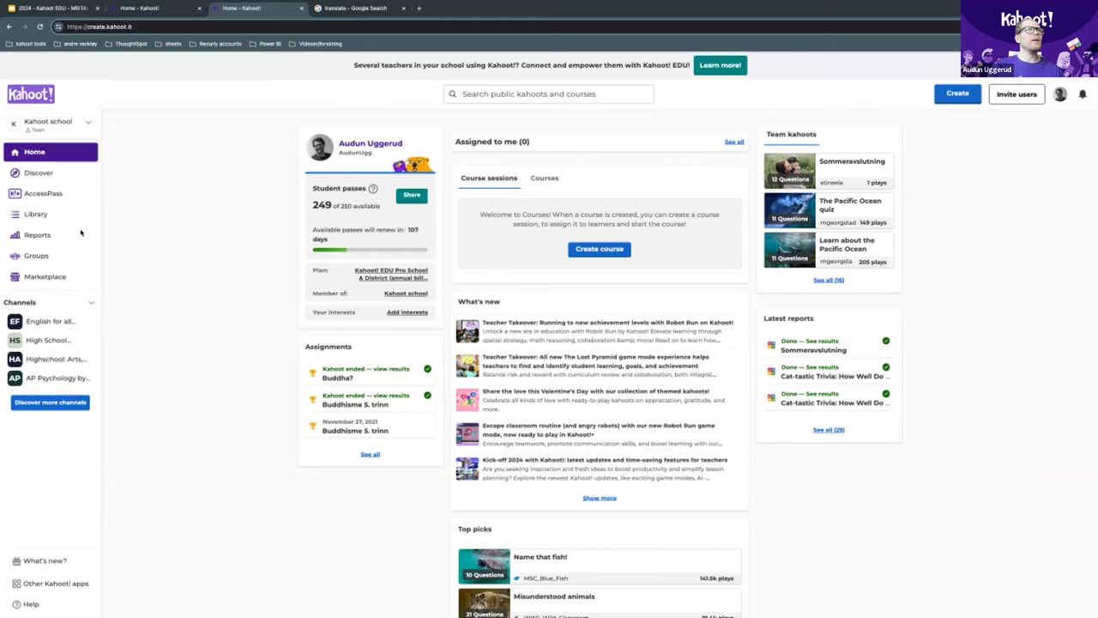
left_click(39, 173)
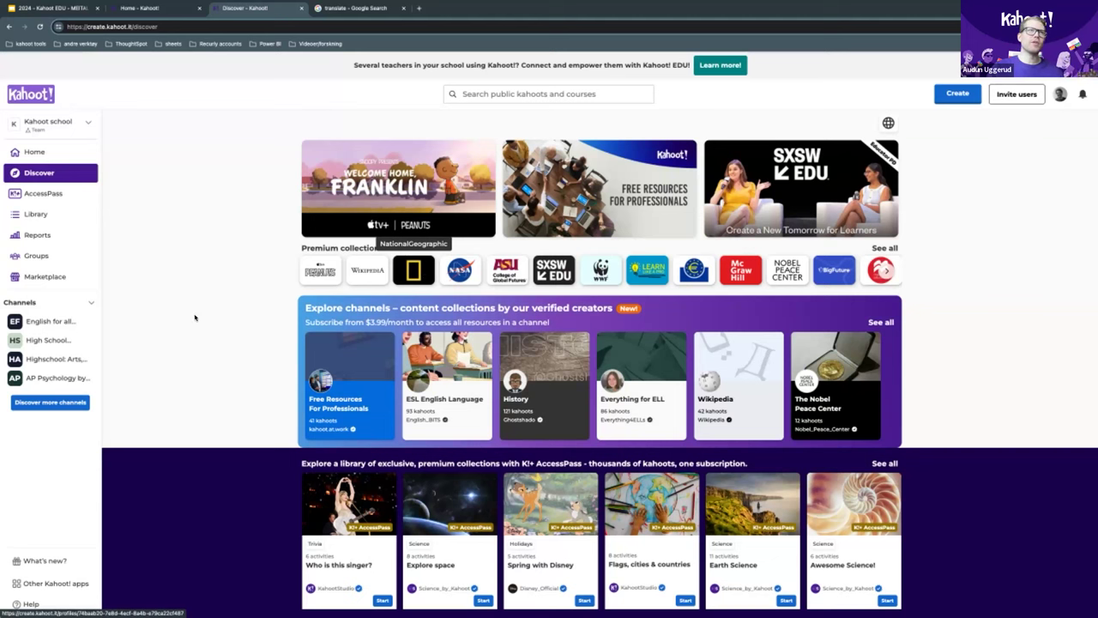
left_click(30, 157)
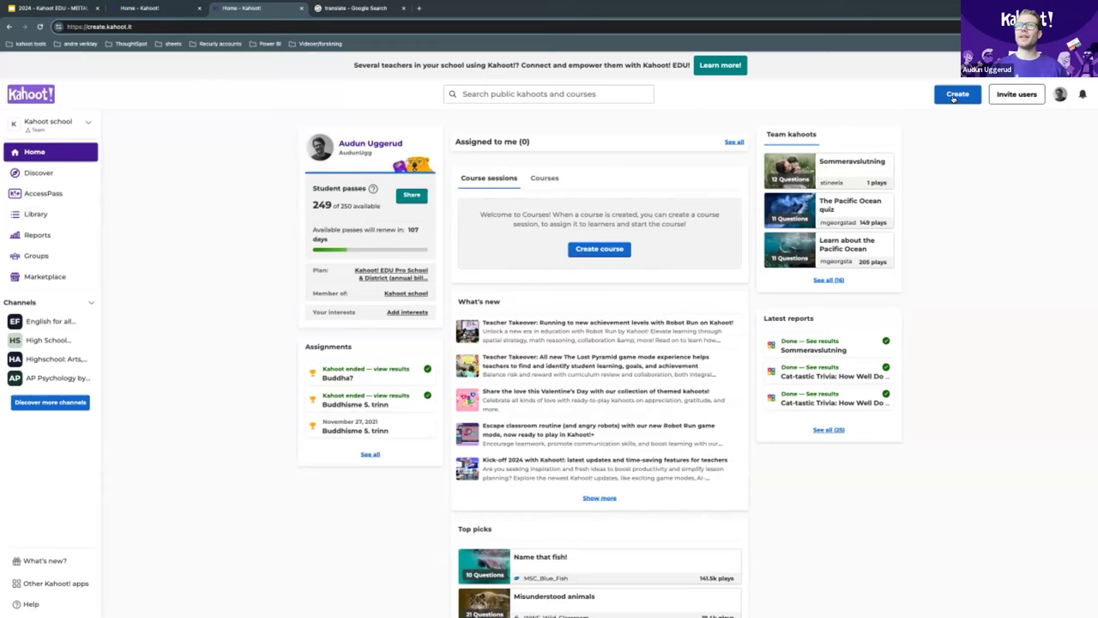
Create a new kahoot with the PDF-based Question Generator and upload A_Brief_History_of_Norway.pdf.
left_click(953, 98)
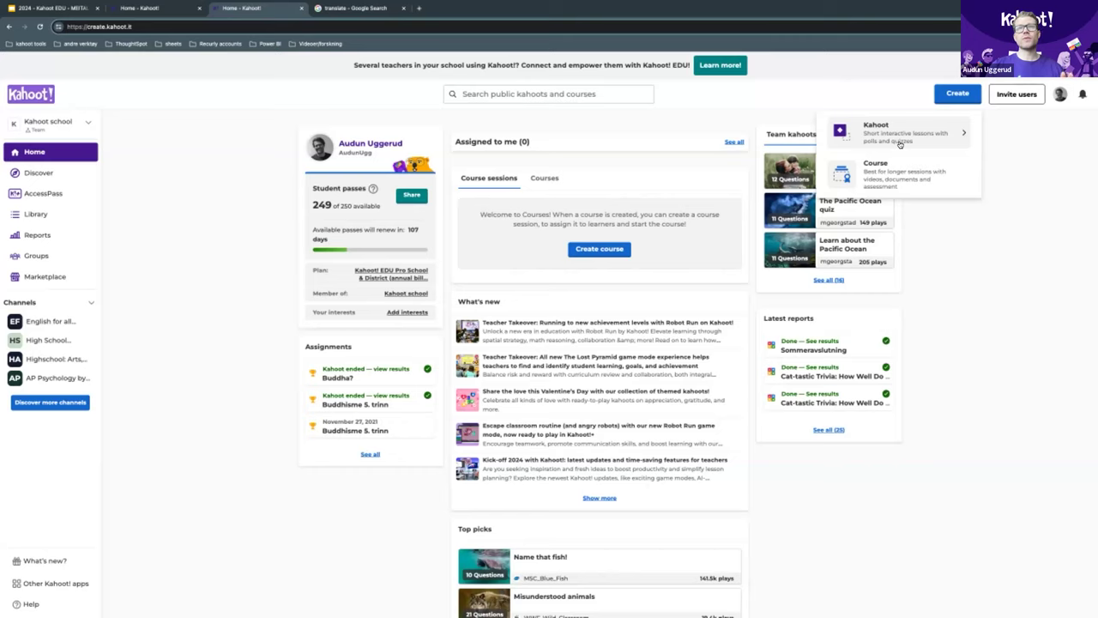
left_click(899, 143)
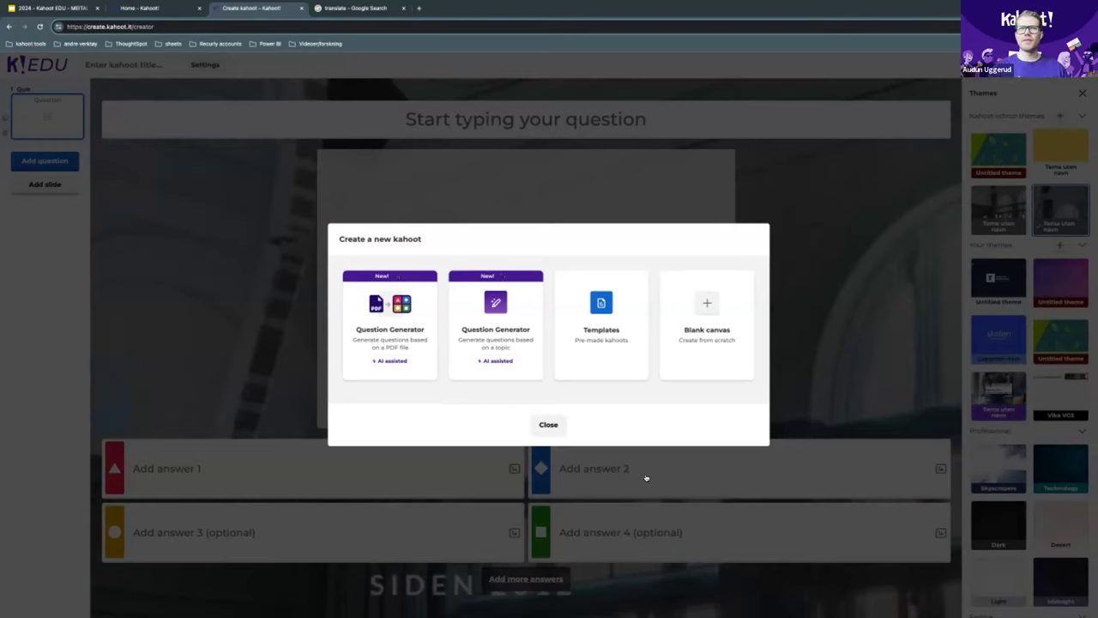
left_click(391, 329)
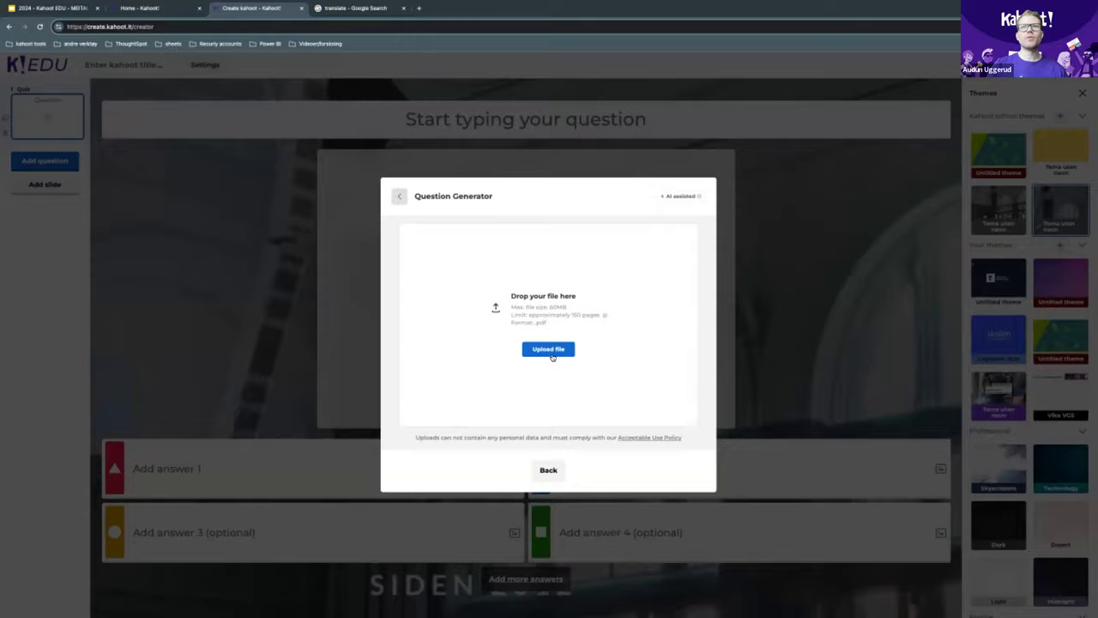
left_click(548, 349)
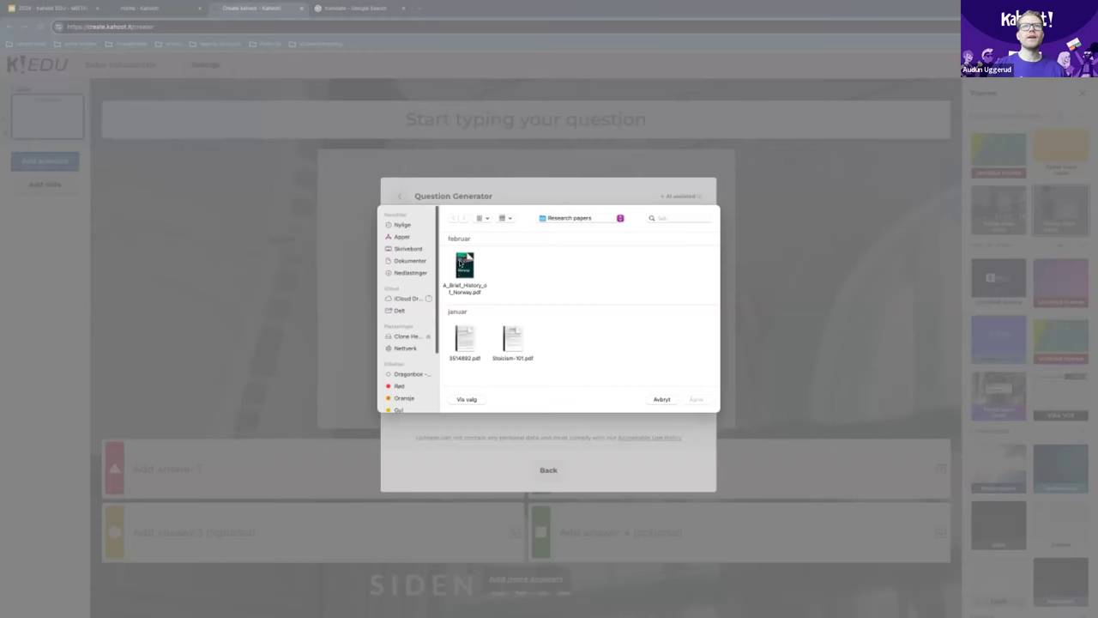
left_click(464, 260)
left_click(695, 398)
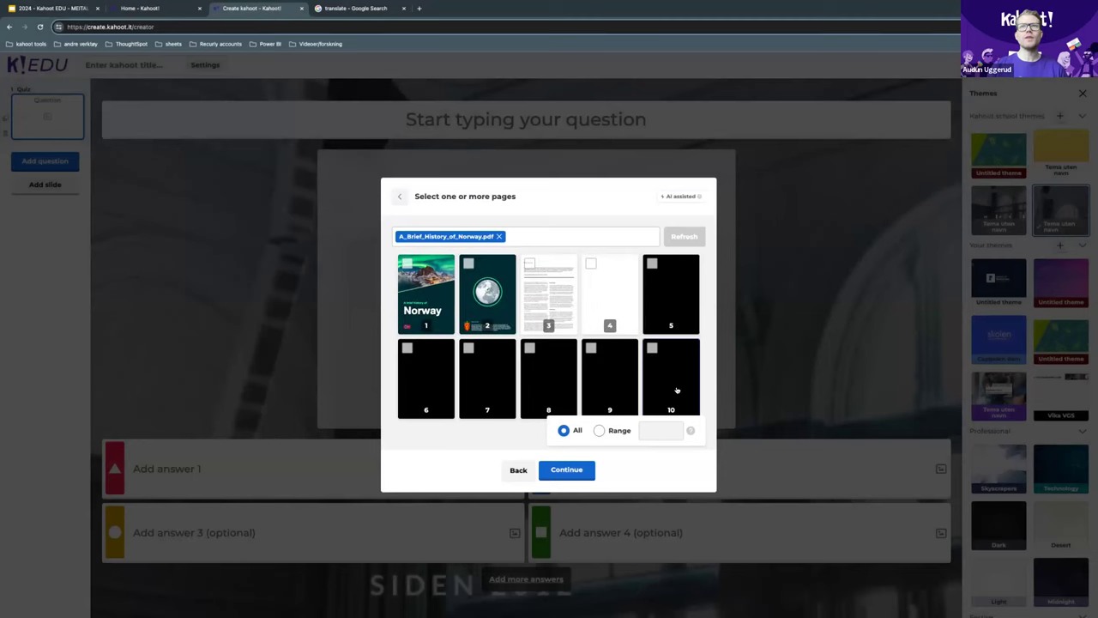
Select pages 3-6 of the PDF and generate questions from them.
left_click(553, 268)
left_click(632, 267)
left_click(663, 271)
left_click(424, 373)
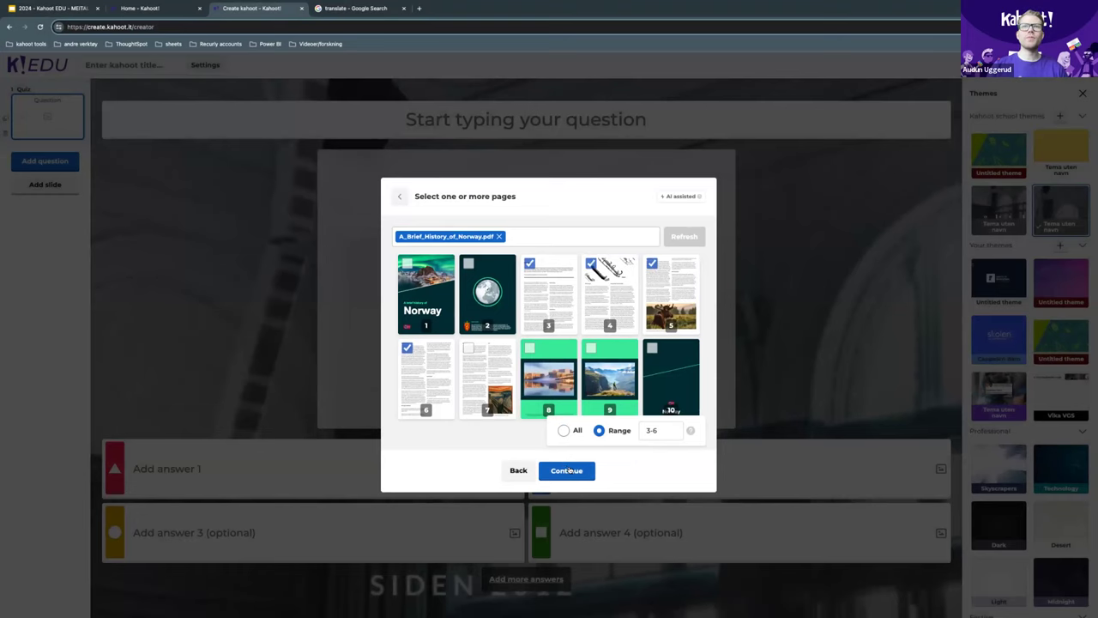
left_click(568, 471)
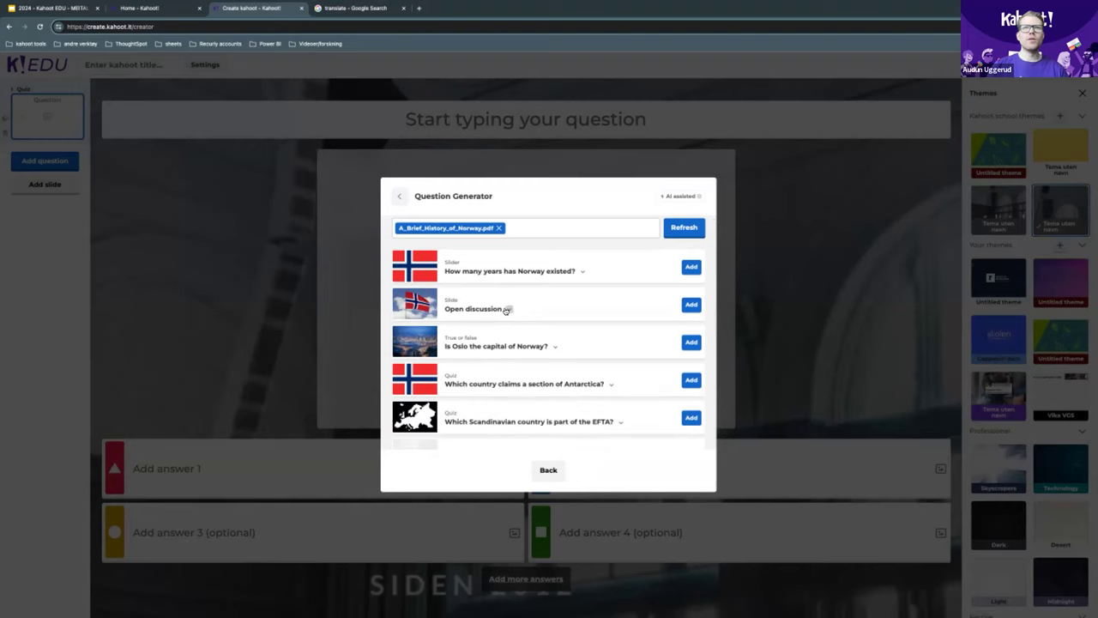
Add the generated Open discussion slide on industrial sectors and the quiz questions about Antarctica and the EFTA to the kahoot.
left_click(506, 310)
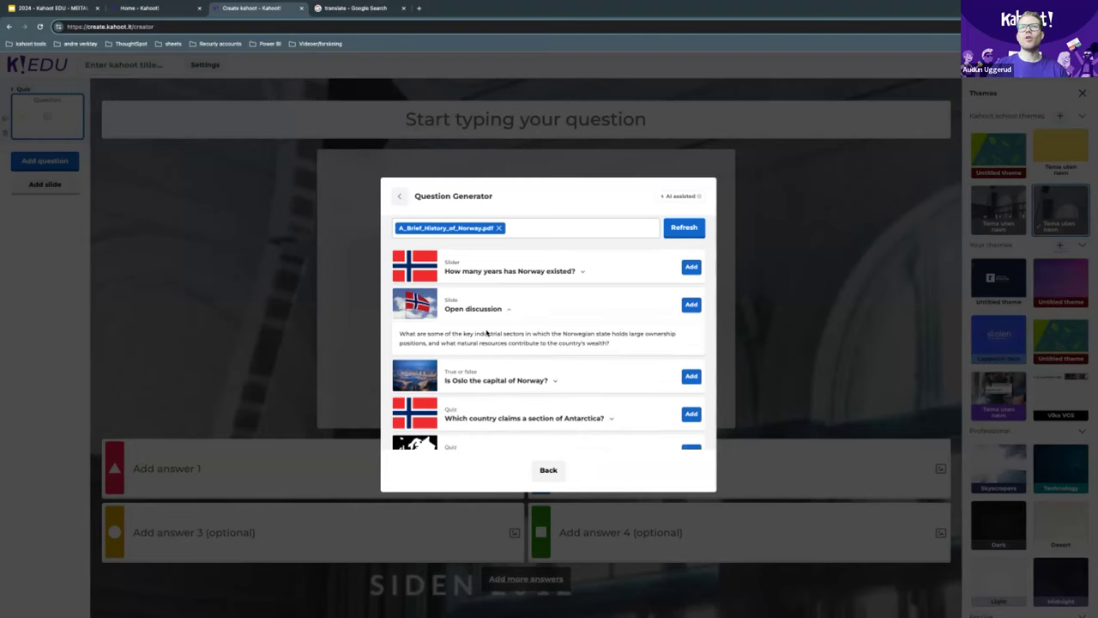
left_click(691, 307)
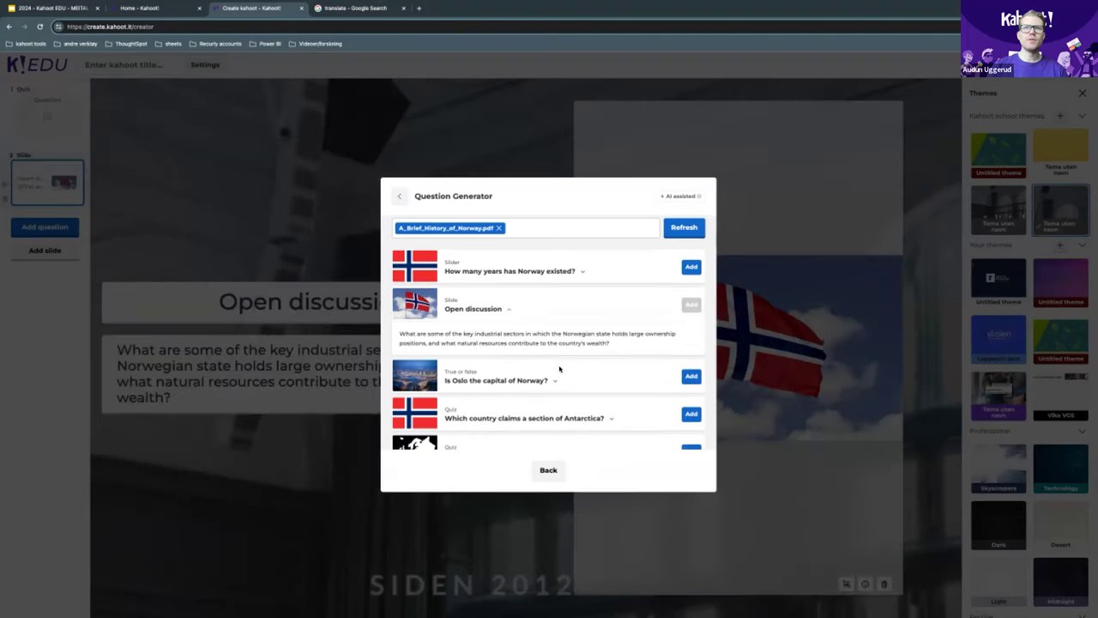
scroll(559, 368, "down", 1)
scroll(559, 367, "down", 1)
left_click(691, 337)
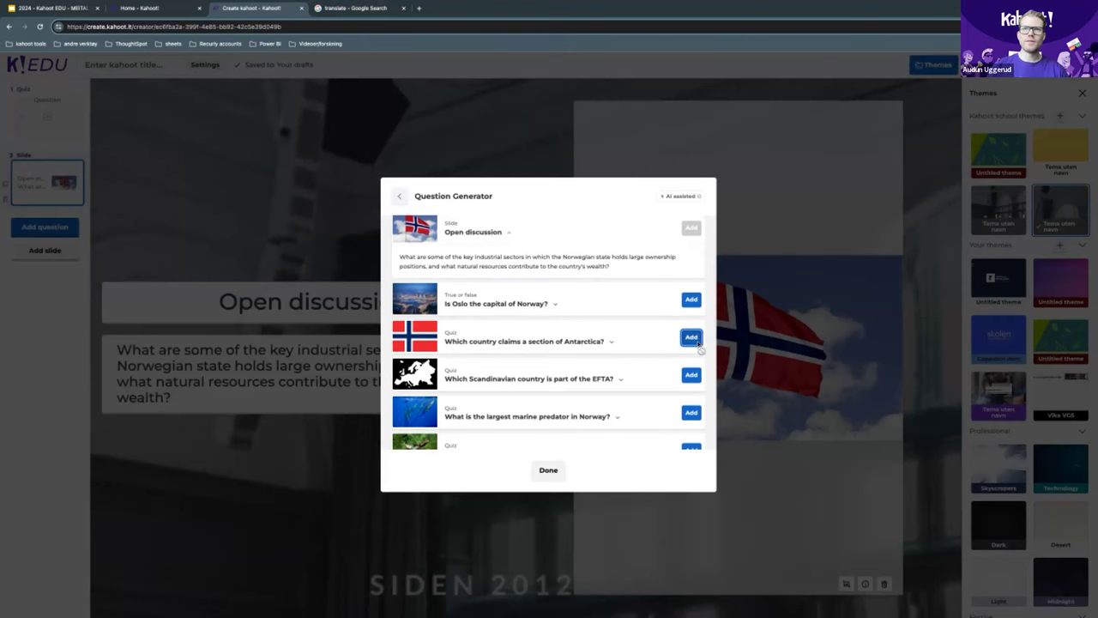
left_click(692, 375)
Load more generated questions, add the new Open discussion slide and the "How many years has Norway existed?" slider, and close the generator.
scroll(566, 403, "down", 5)
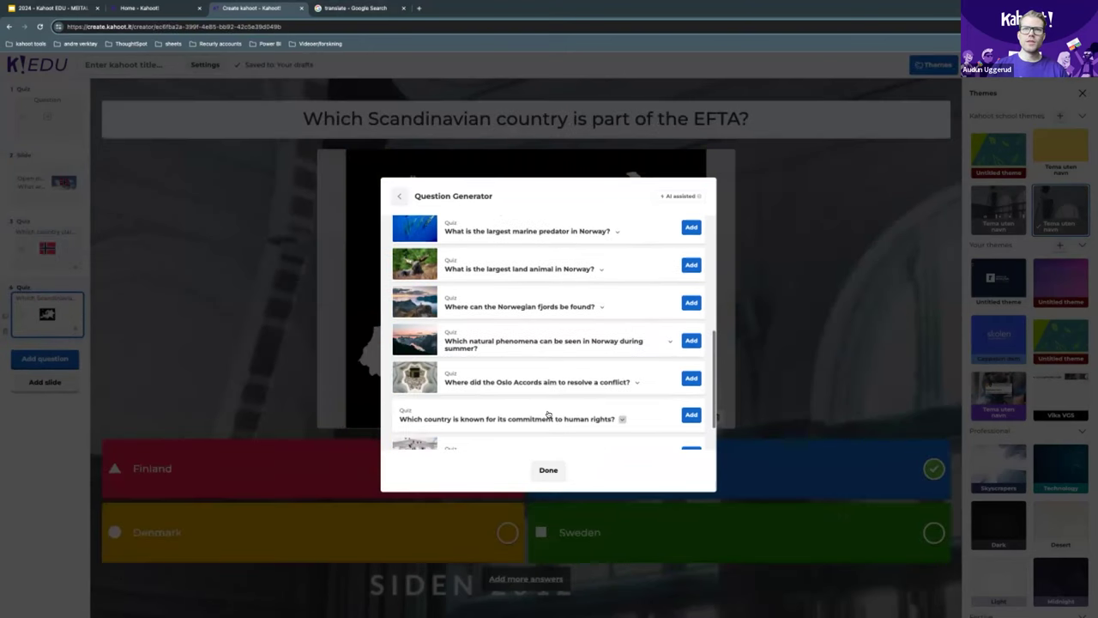
left_click(547, 433)
scroll(588, 366, "down", 2)
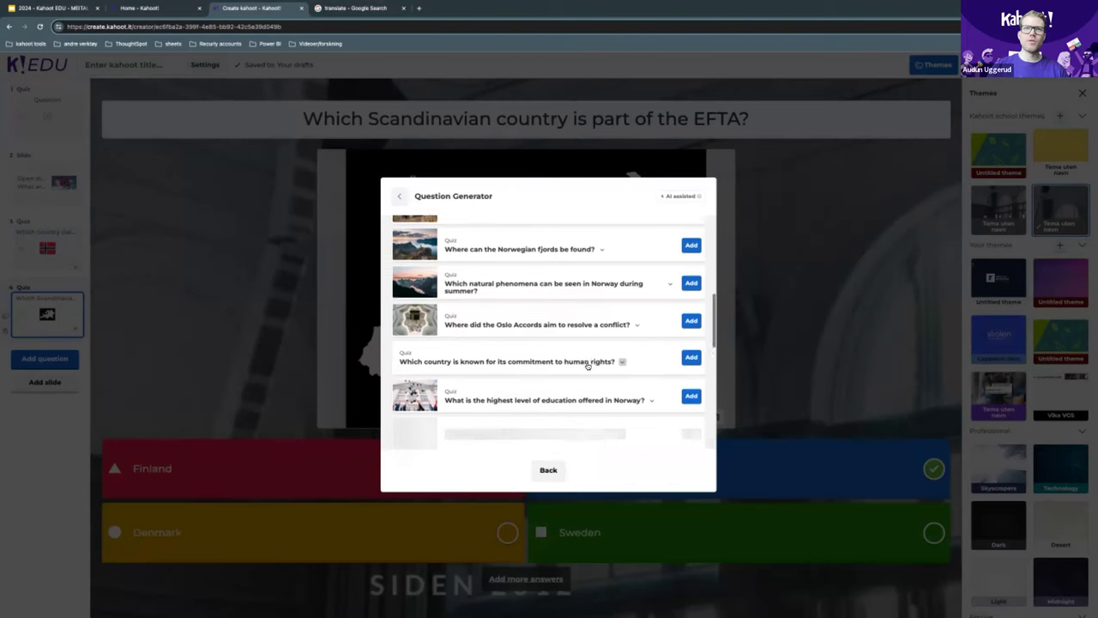
scroll(585, 364, "down", 1)
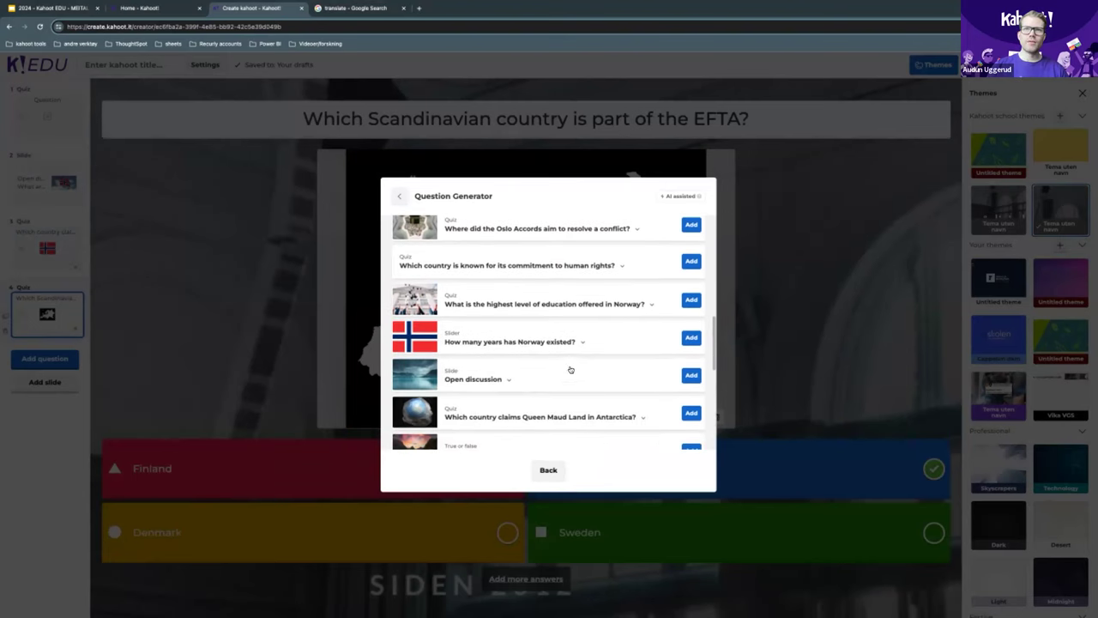
left_click(690, 376)
left_click(692, 337)
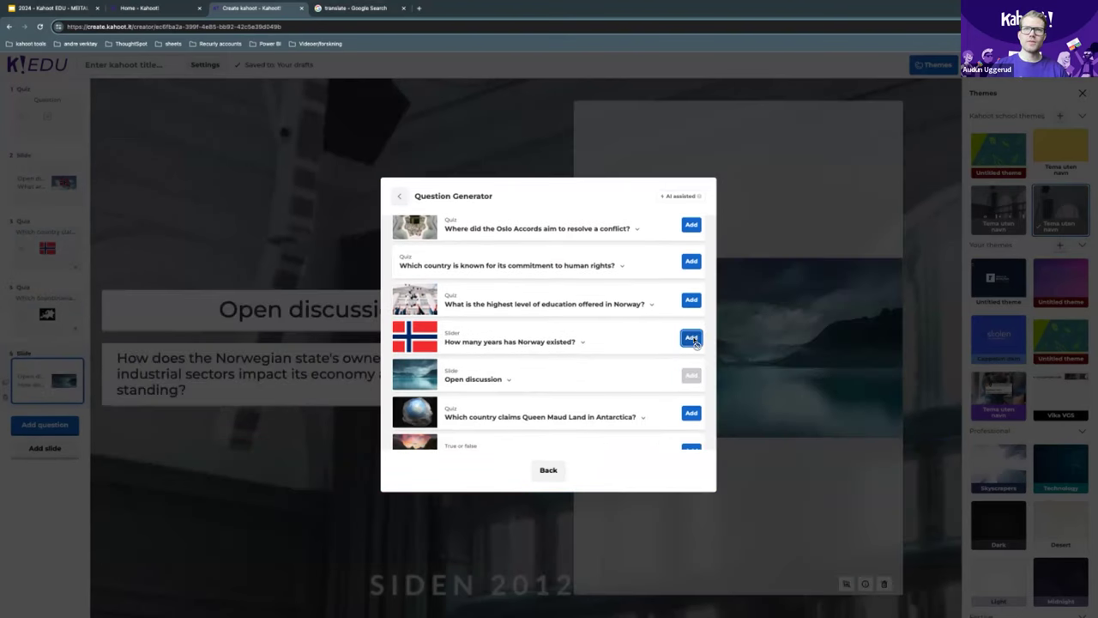
left_click(548, 471)
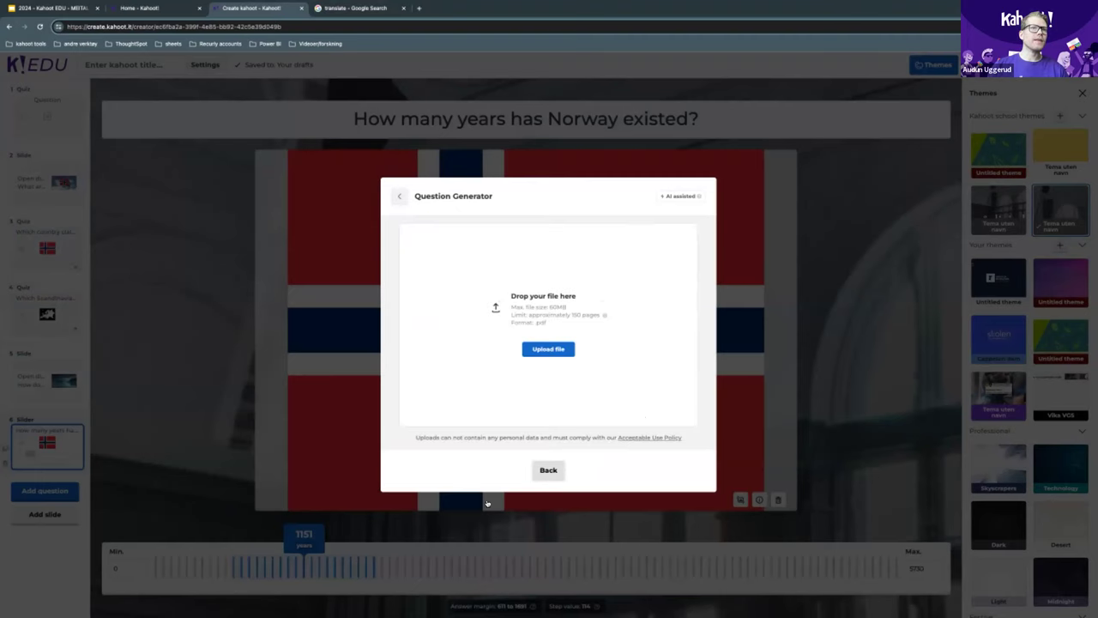
left_click(549, 470)
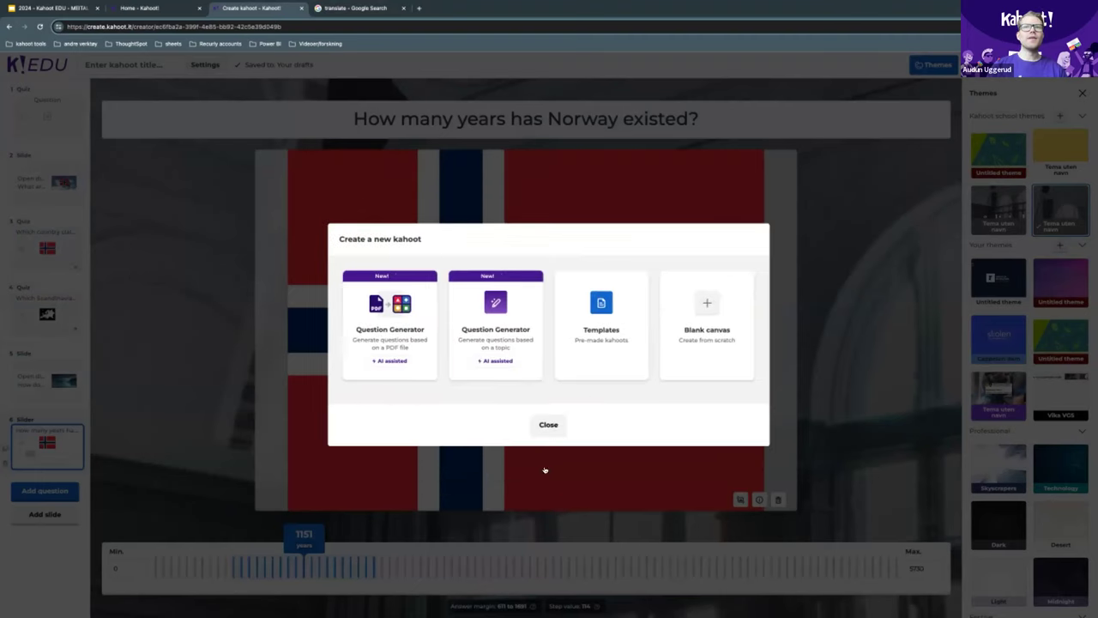
left_click(549, 424)
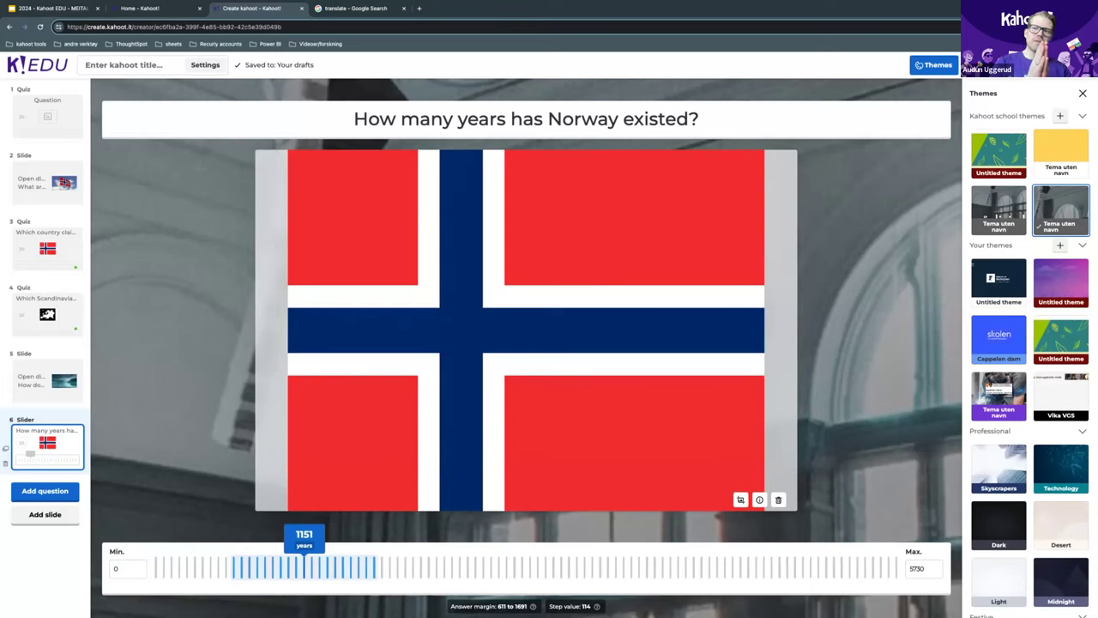
Preview the kahoot's slider question and exit the preview.
key("Escape")
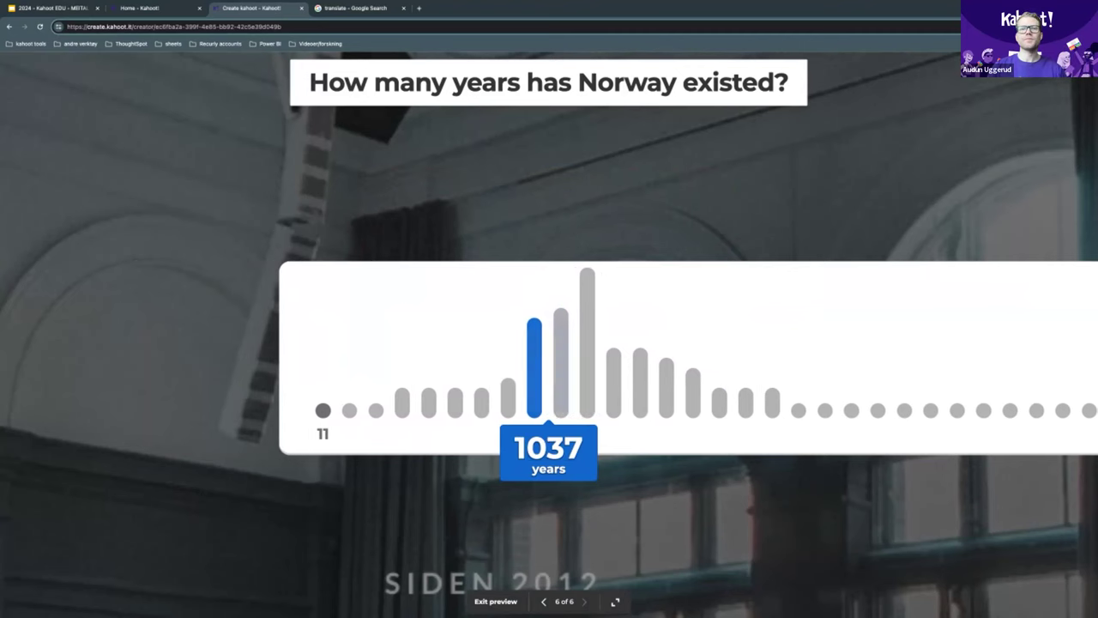
left_click(496, 601)
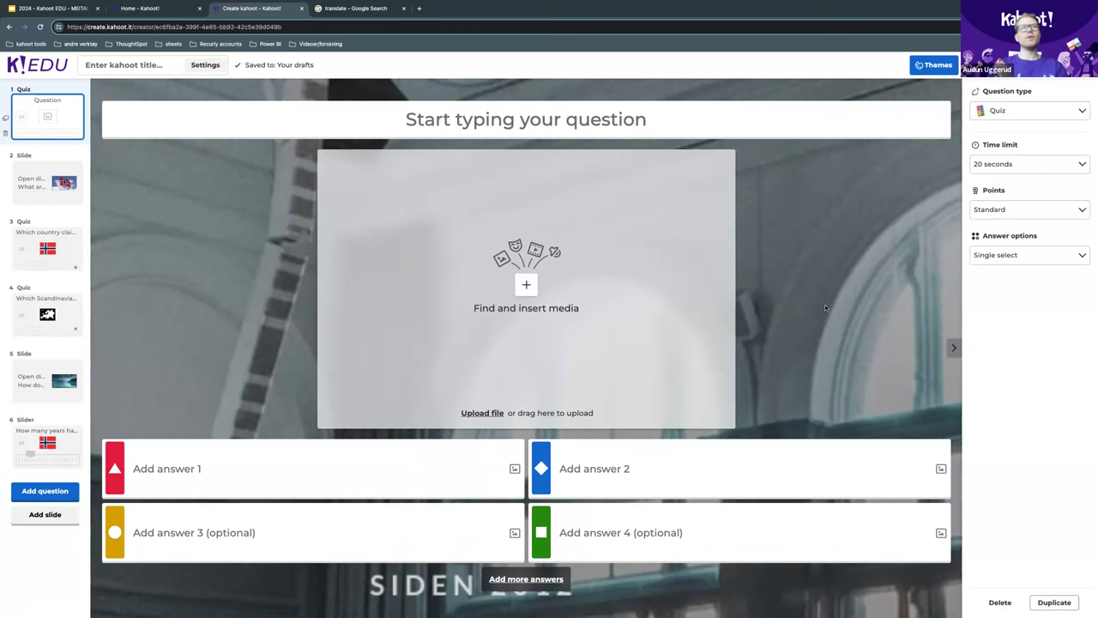
Change the Open discussion slide in position 2 to the Quiz question type.
left_click(47, 180)
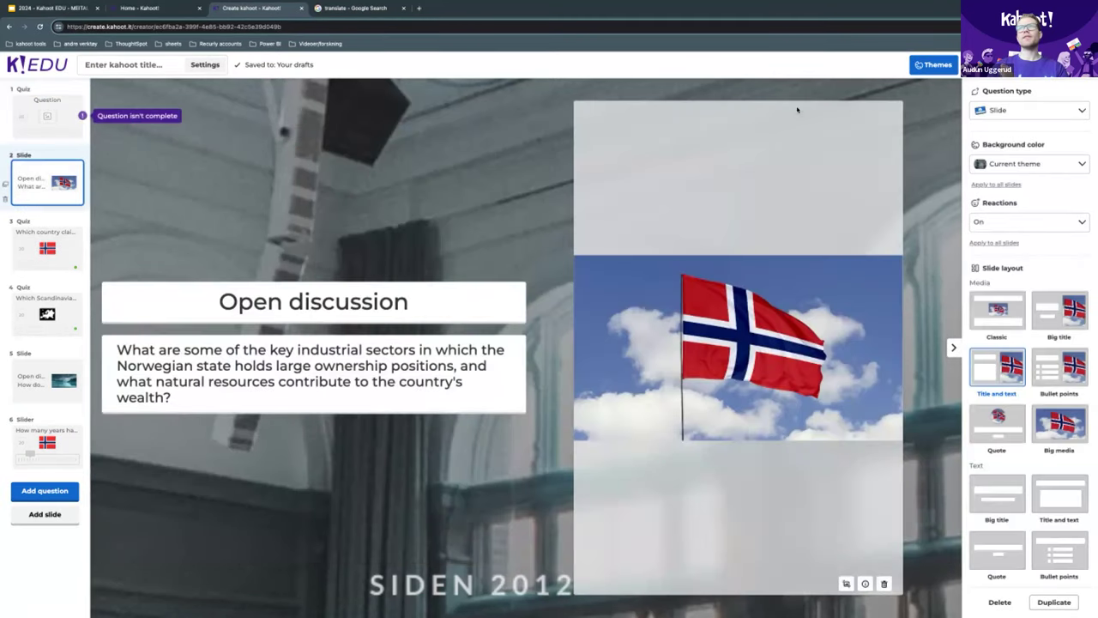
left_click(1011, 111)
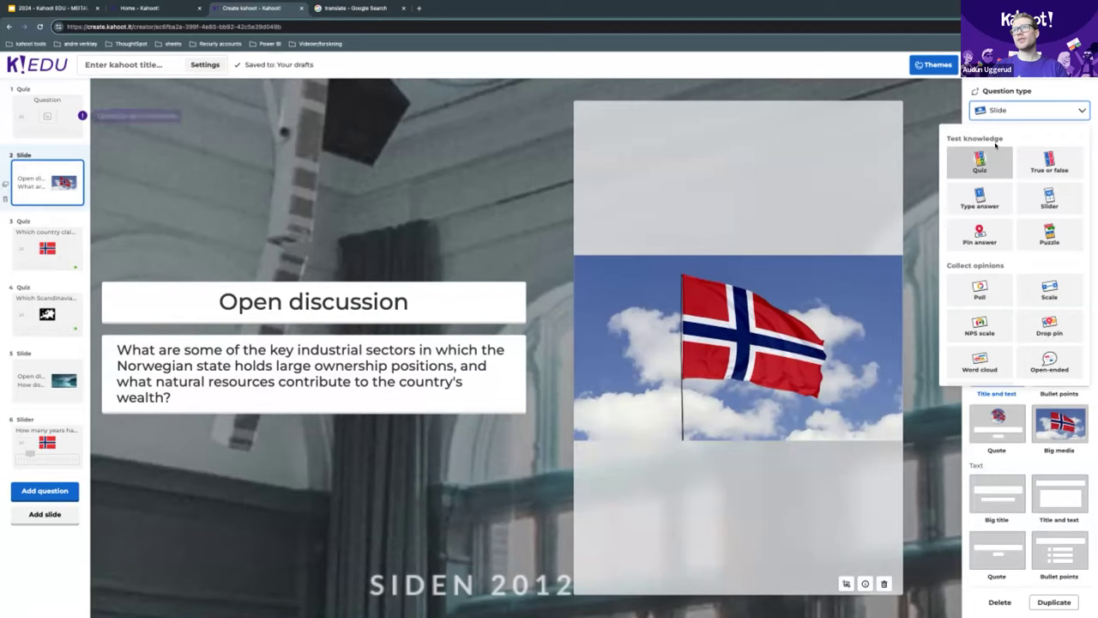
left_click(992, 168)
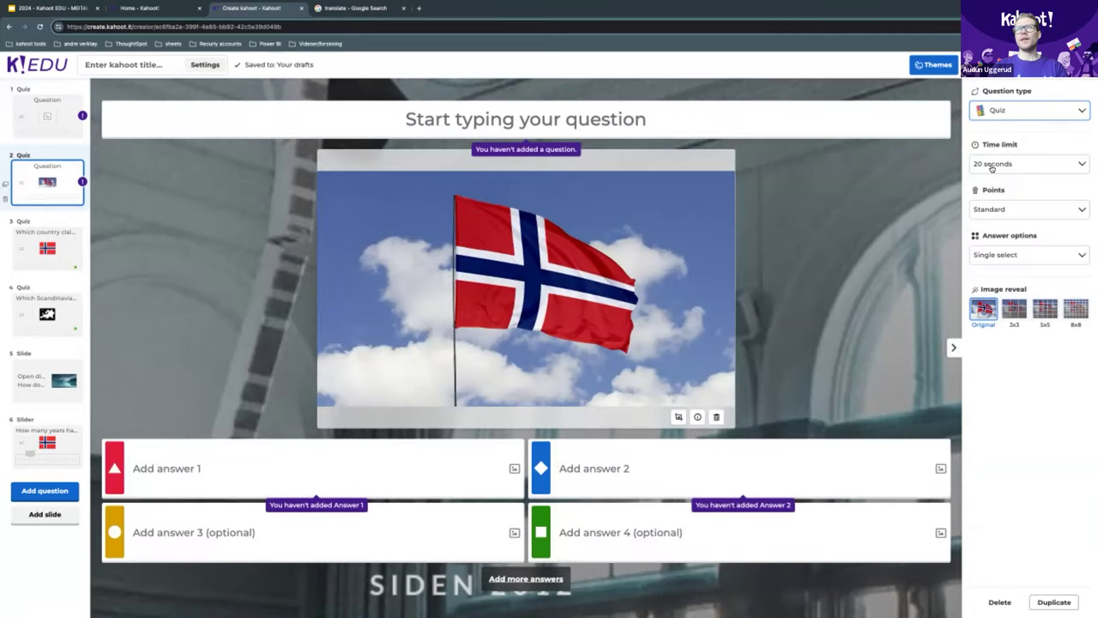
Change the "Which country claims a section of Antarctica?" question to the True or false type.
left_click(48, 248)
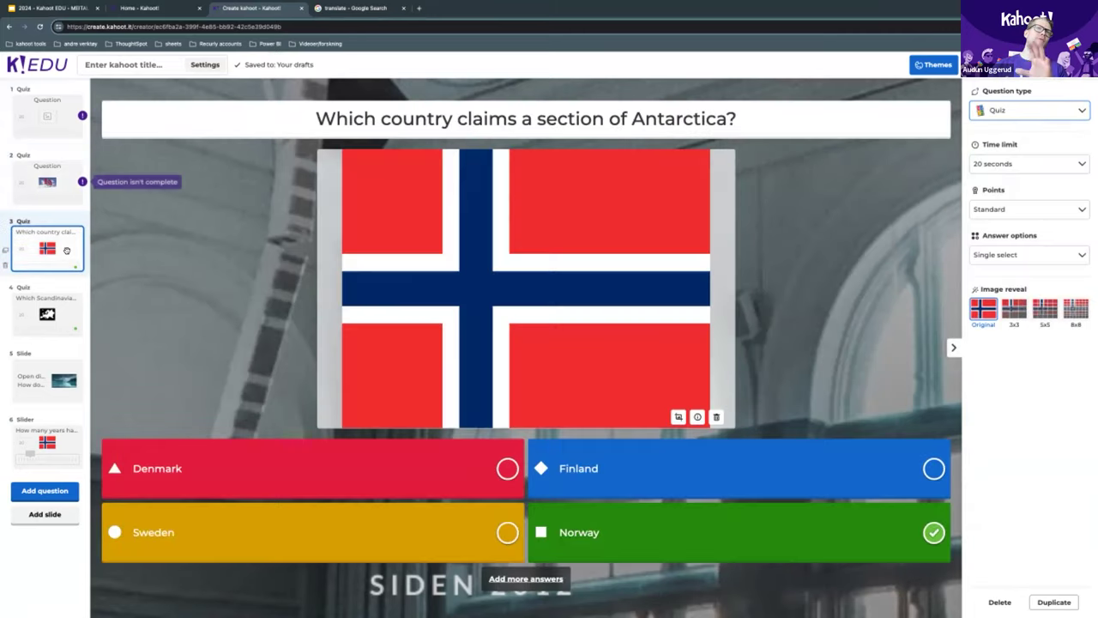
left_click(1030, 111)
left_click(1049, 163)
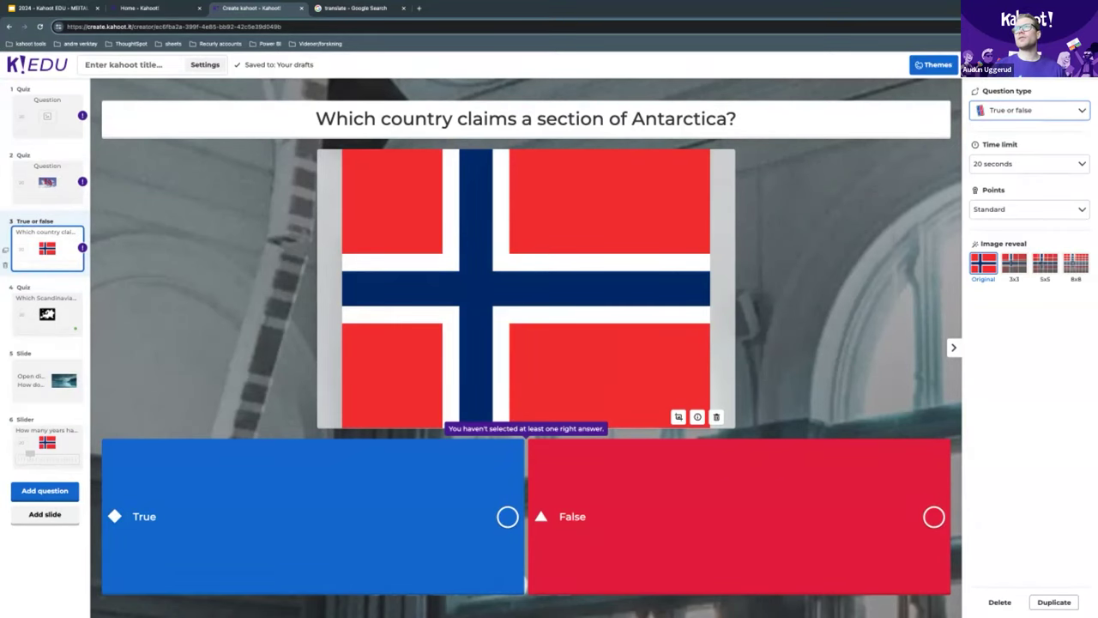
Try to save the kahoot and return to editing.
left_click(1056, 64)
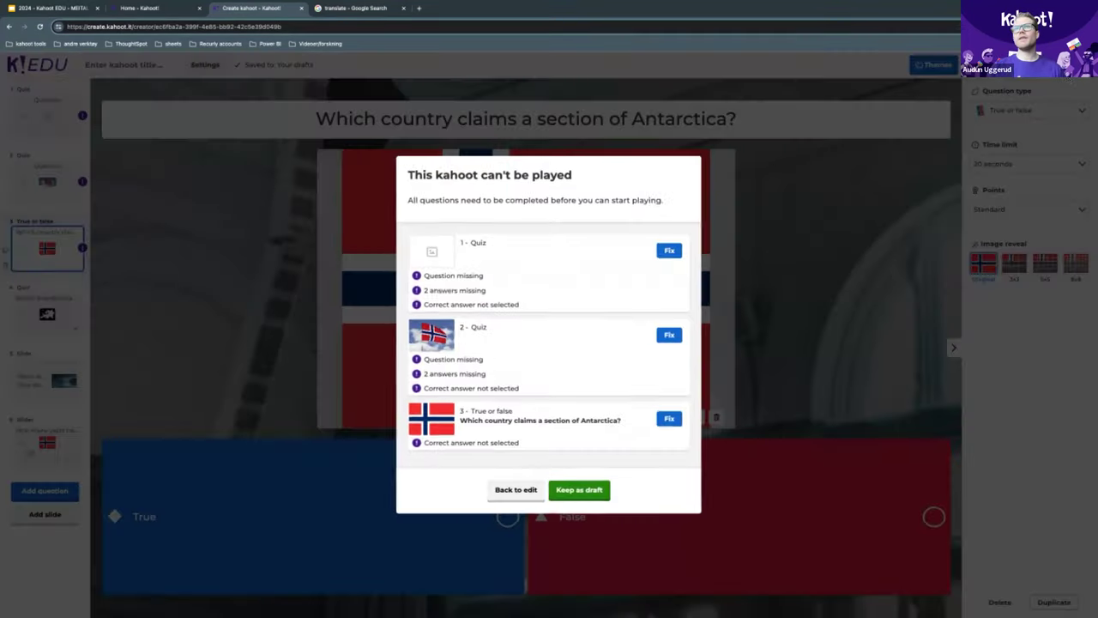
left_click(511, 491)
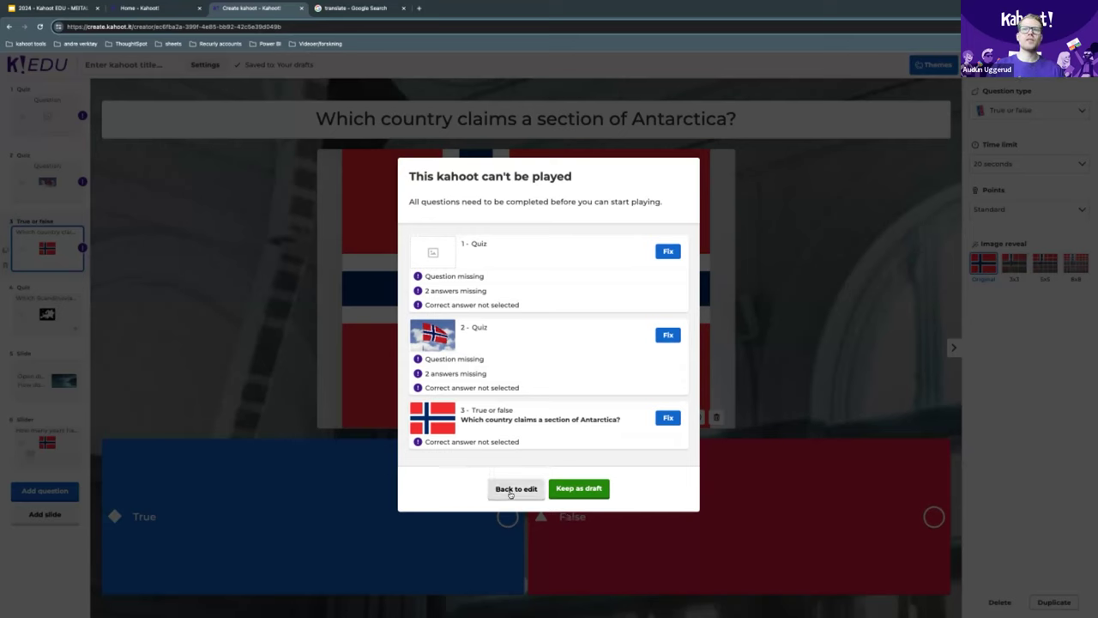
left_click(513, 489)
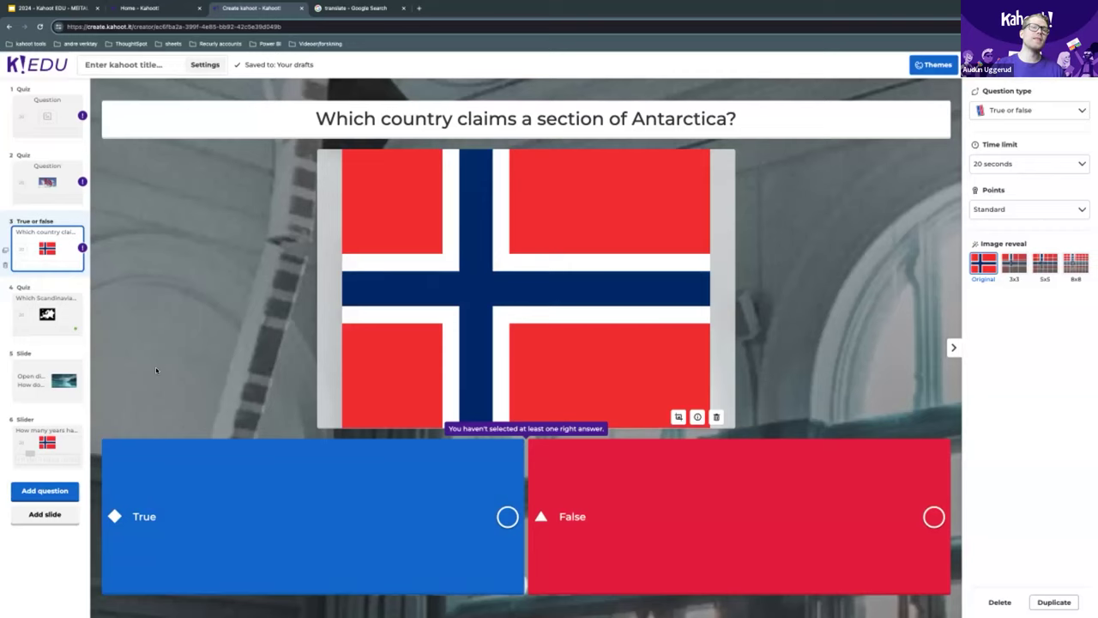
Look through the available question types, the Question Bank's Public and My library sources, and the Question Generator.
left_click(49, 493)
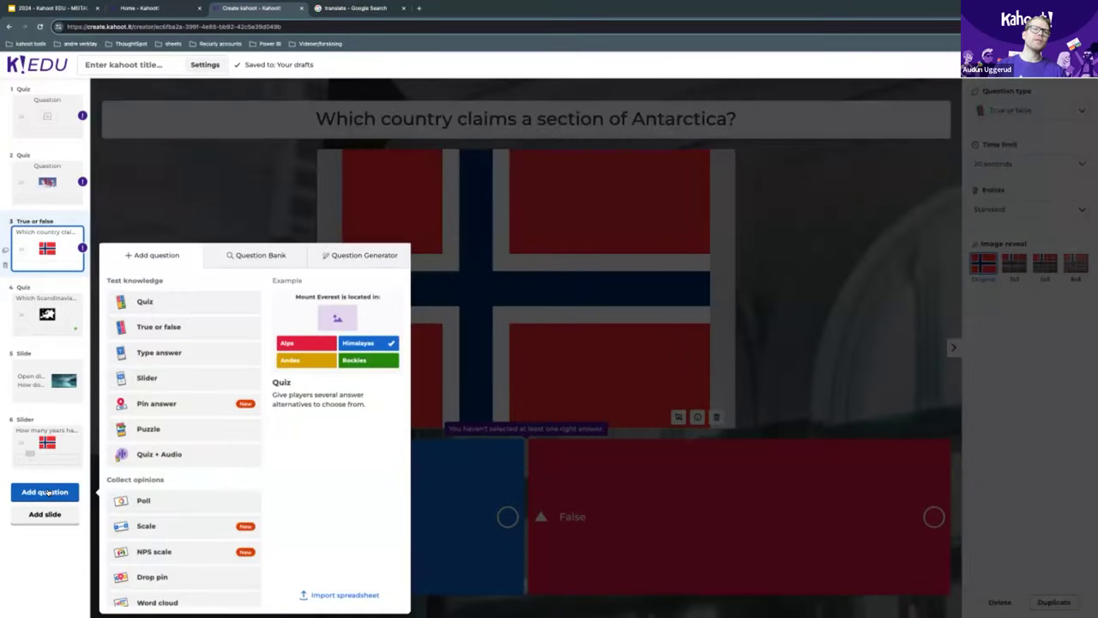
scroll(161, 369, "down", 1)
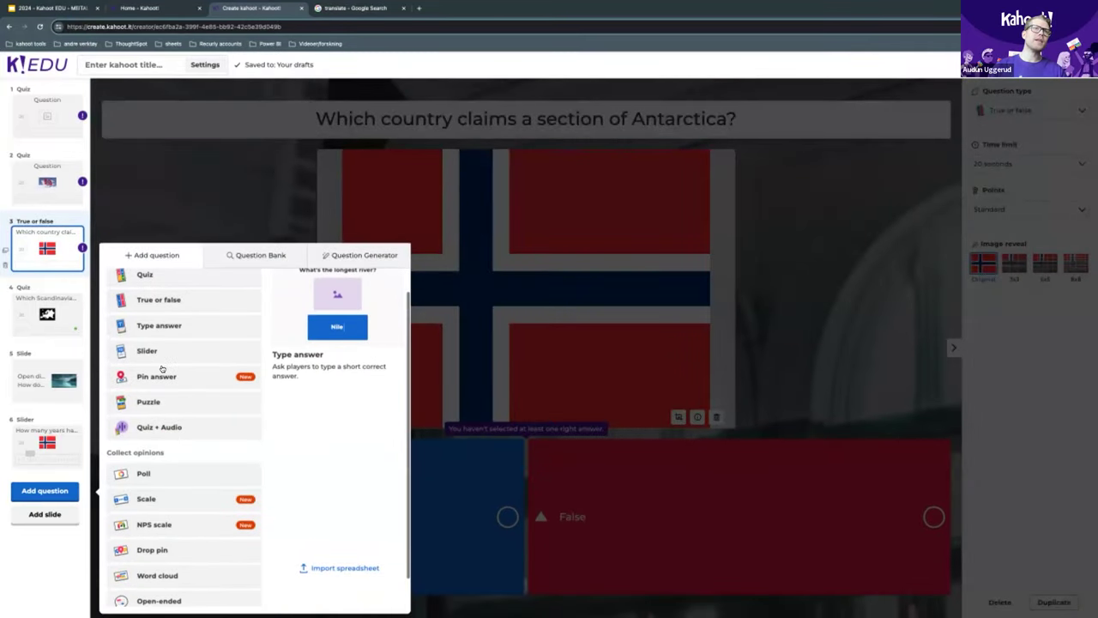
scroll(185, 360, "up", 1)
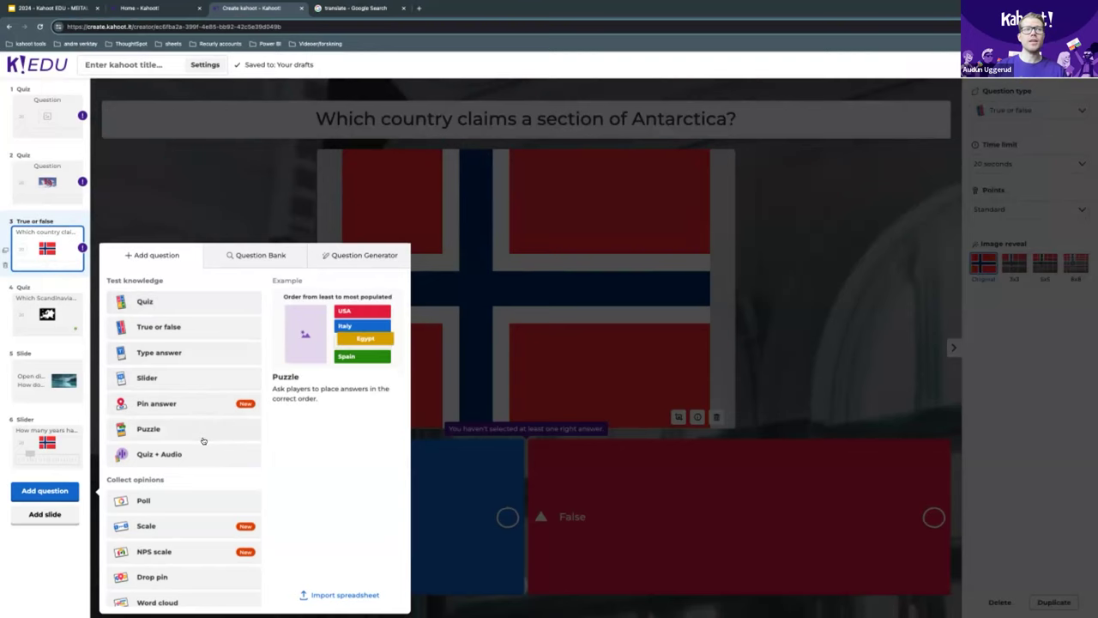
scroll(202, 440, "down", 1)
scroll(203, 480, "down", 1)
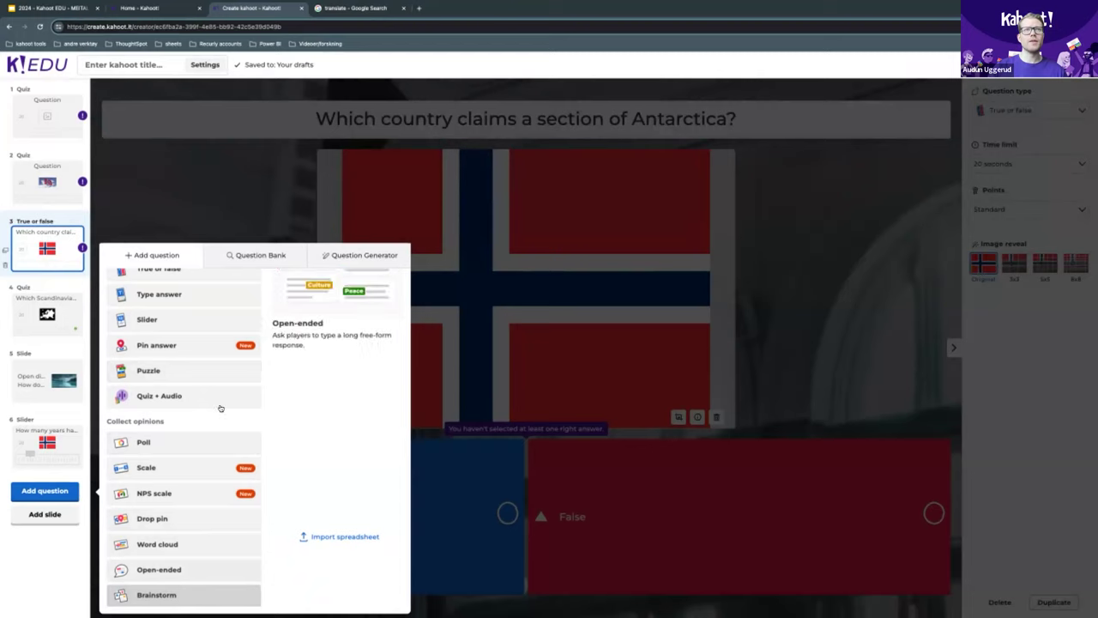
scroll(235, 331, "up", 2)
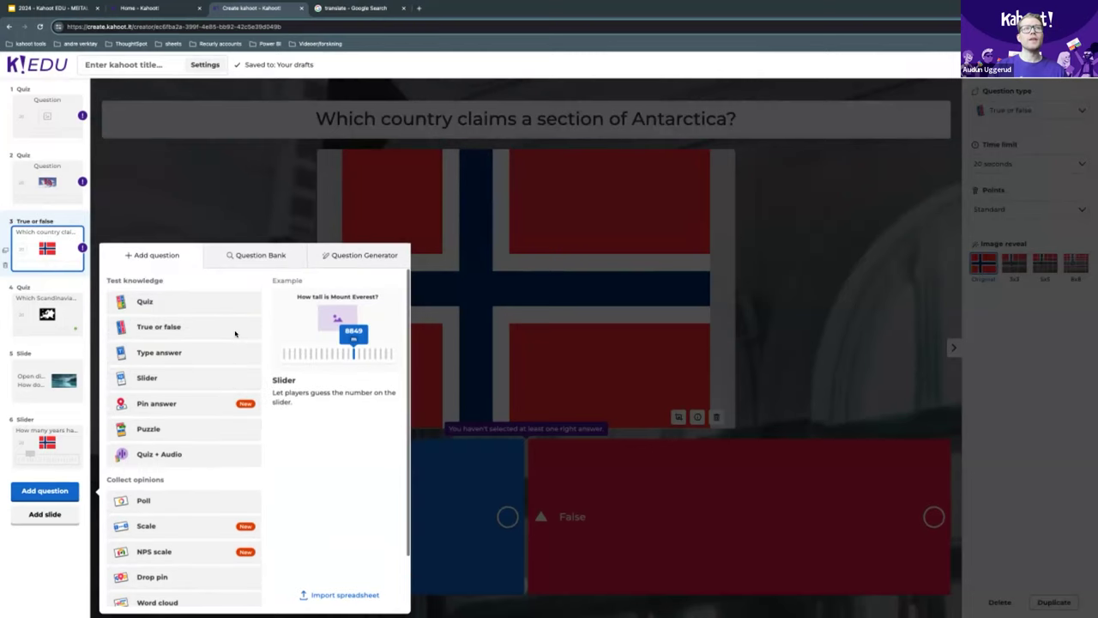
left_click(260, 255)
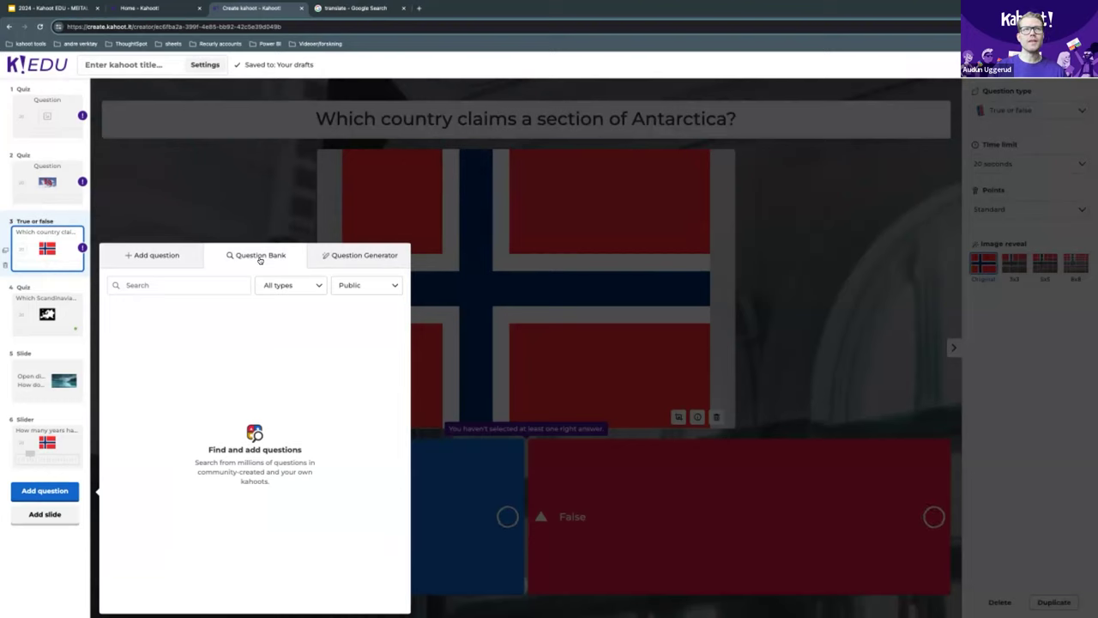
left_click(364, 290)
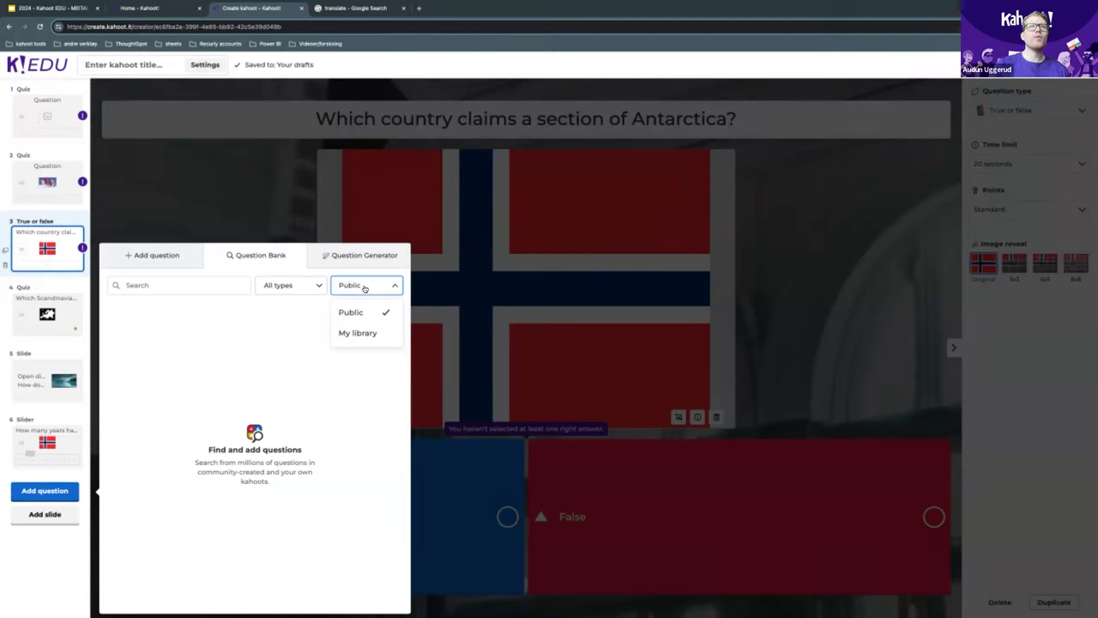
left_click(352, 262)
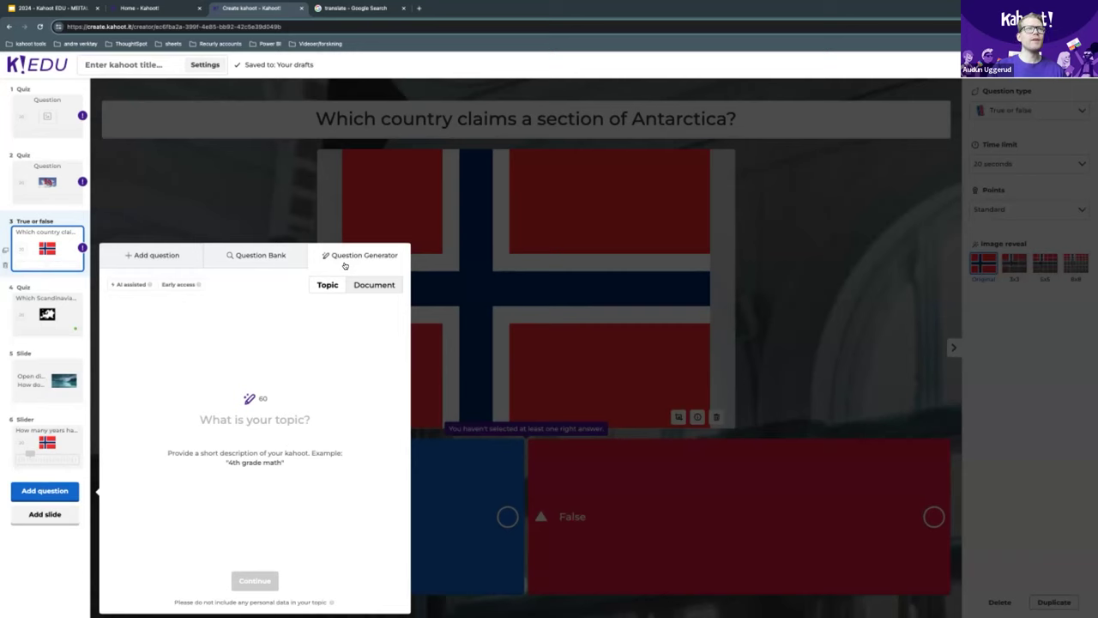
Add a blank Quiz question after the Antarctica question and enter "What is the capital of Norway" as its text.
left_click(165, 256)
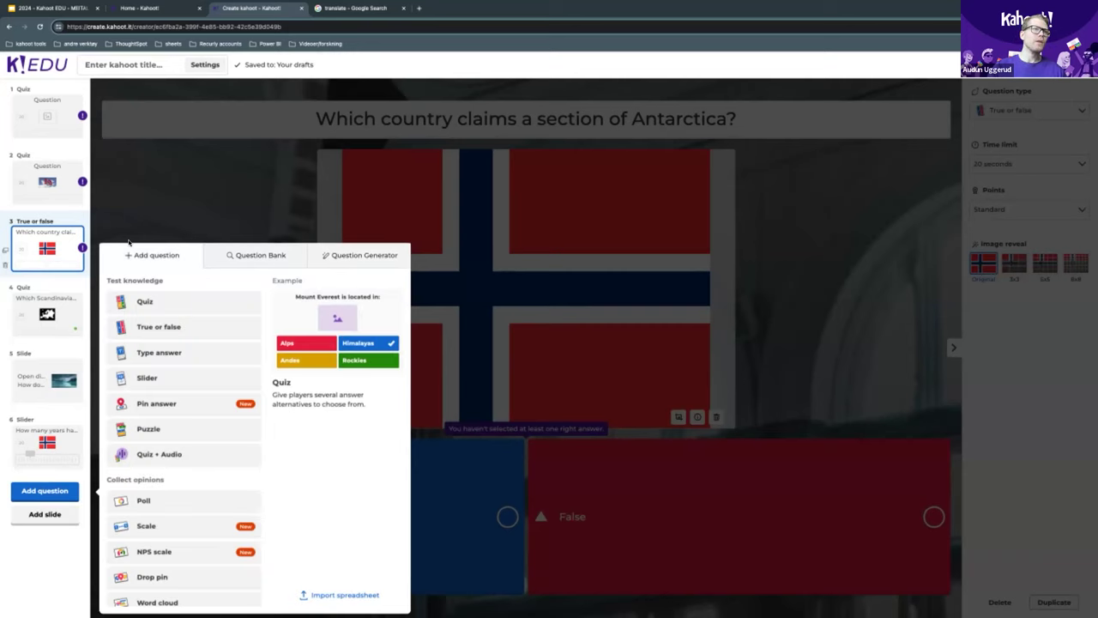
left_click(171, 303)
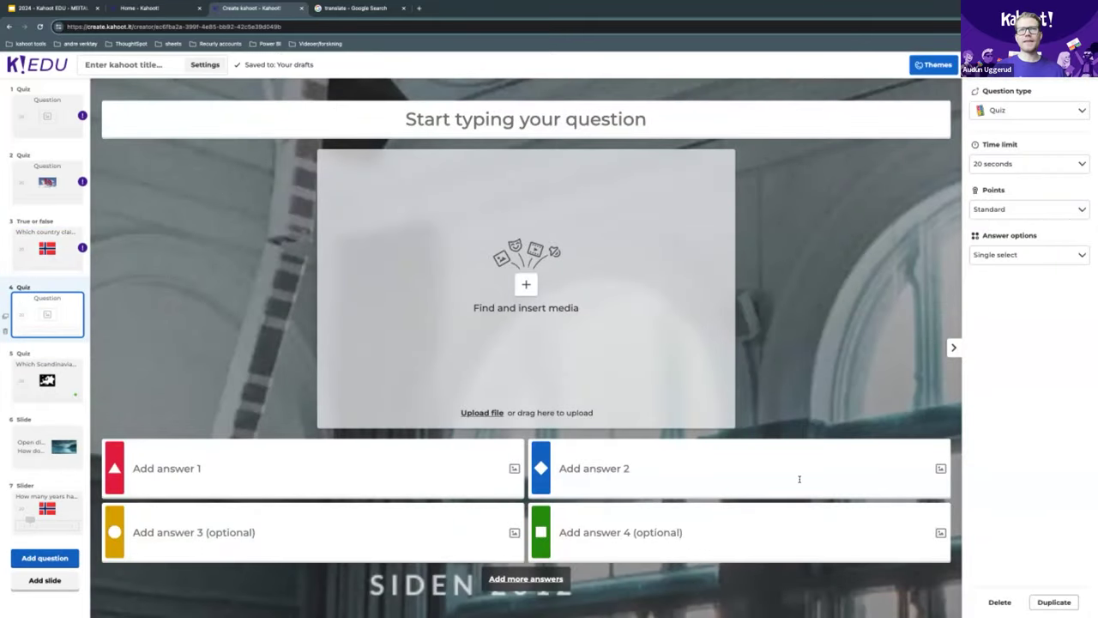
left_click(499, 126)
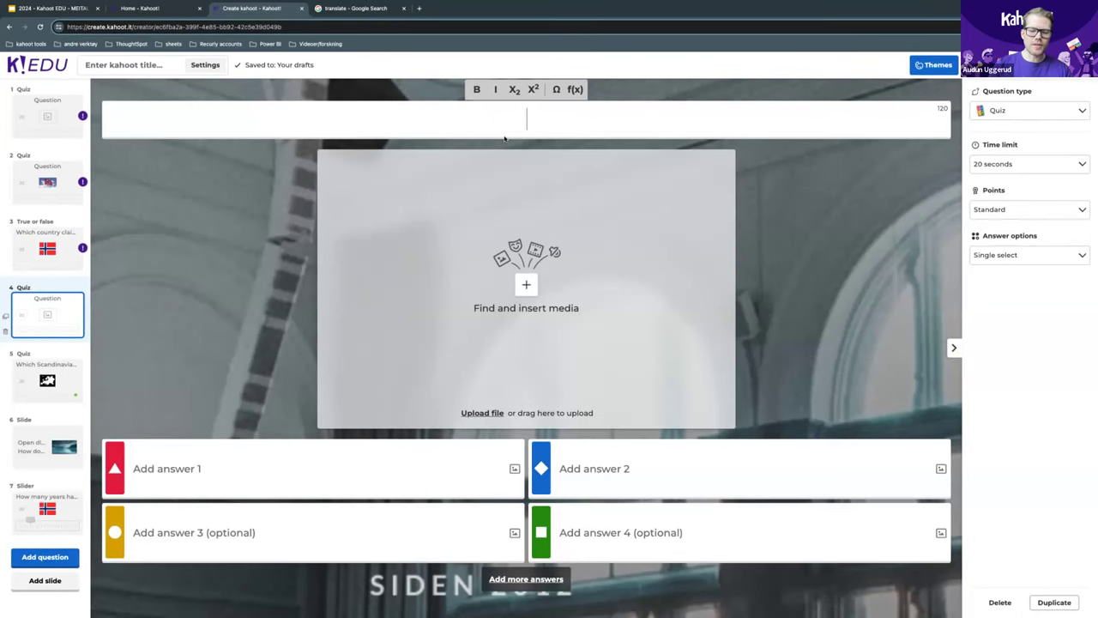
type("What ")
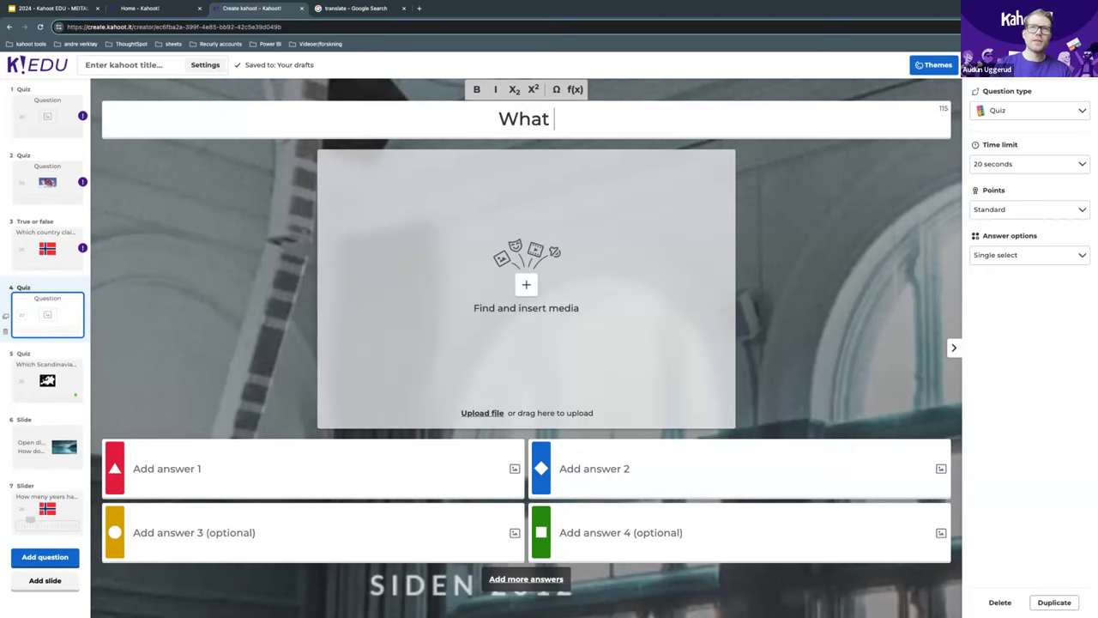
type("is the capit")
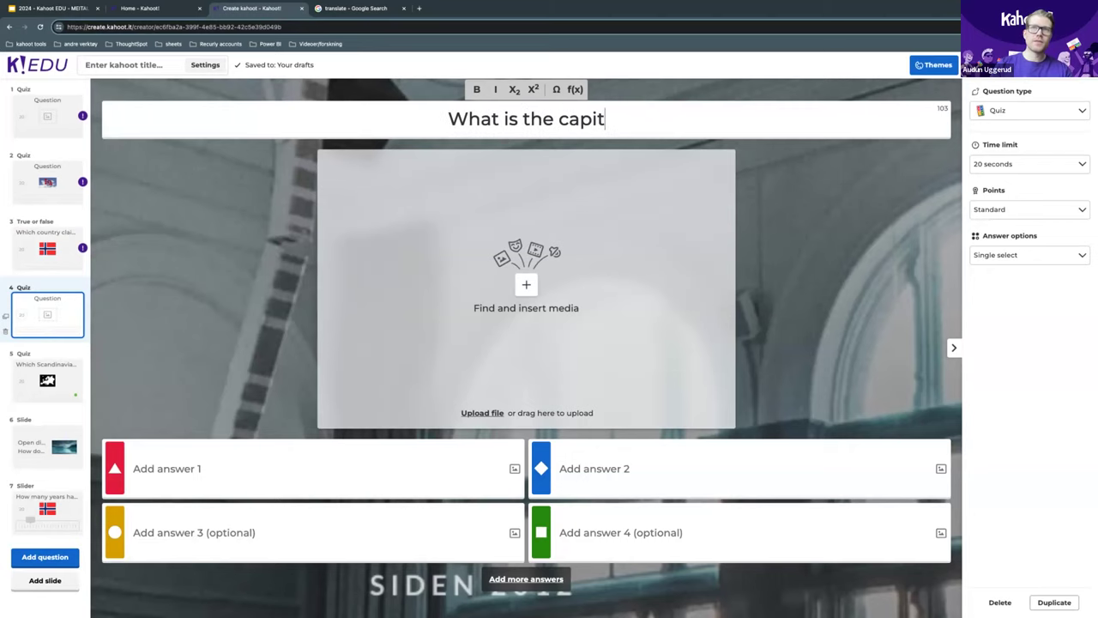
type("al of No")
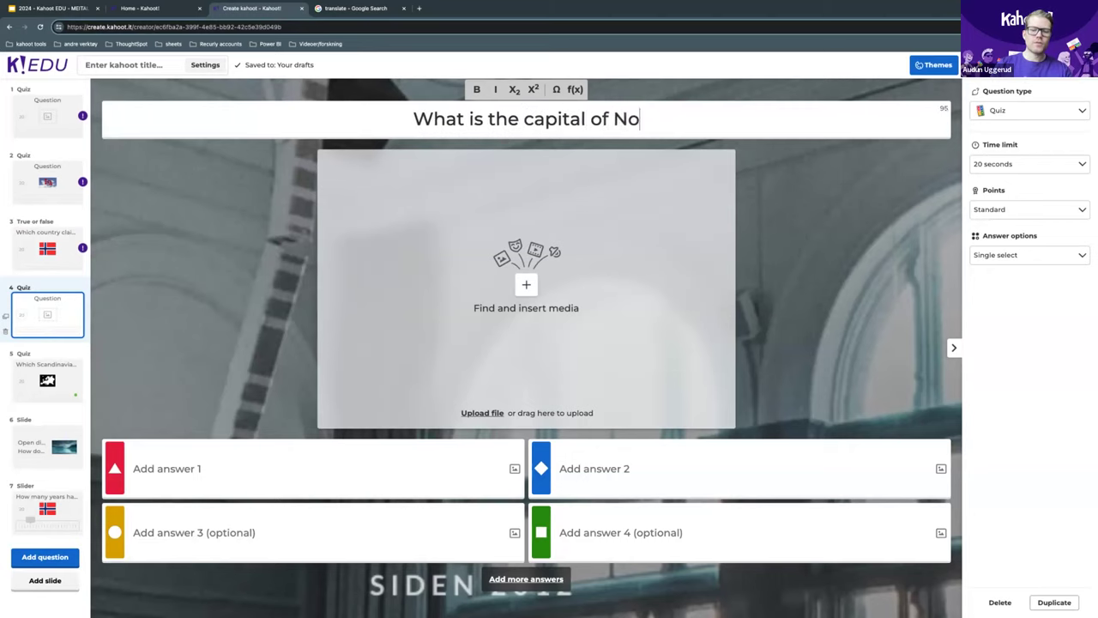
type("rwayt")
key("BackSpace")
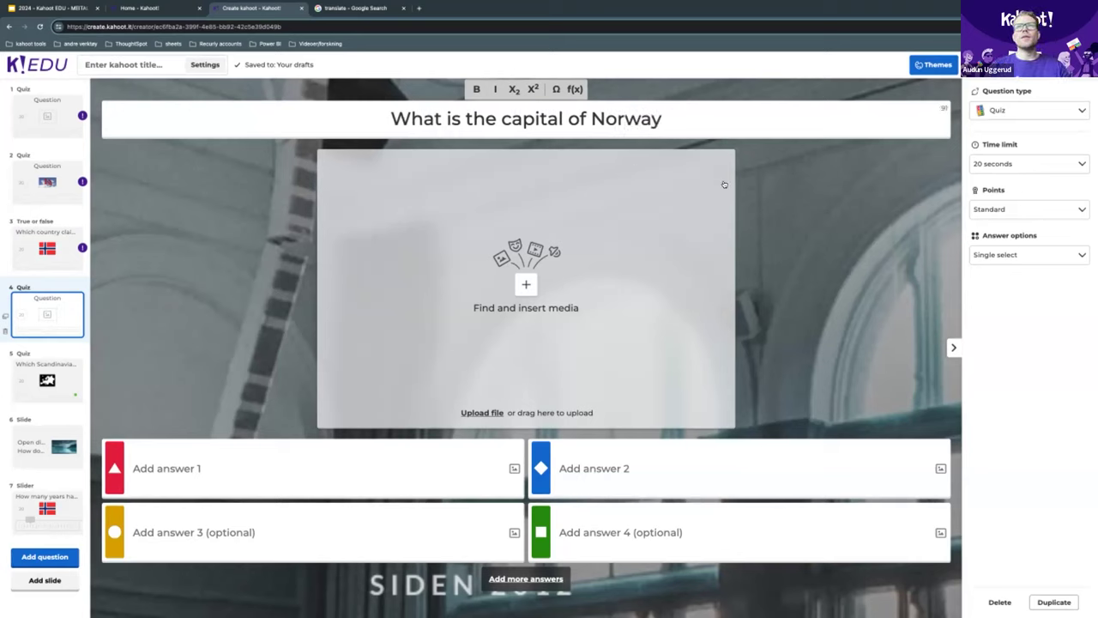
left_click(790, 179)
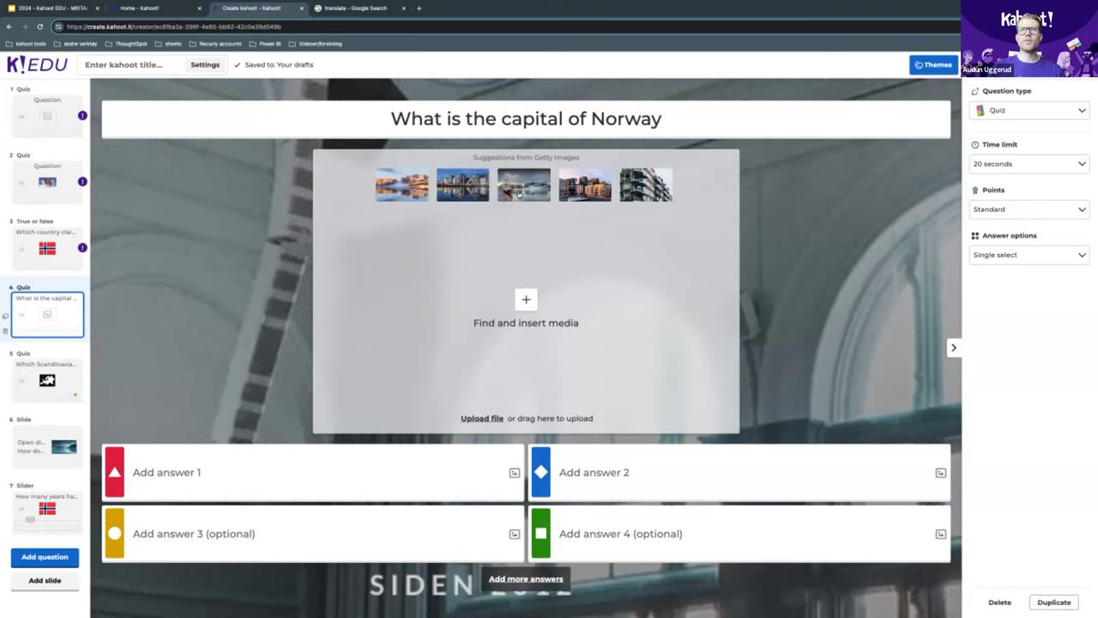
Insert the first suggested Getty image into the question and use the Norwegian flag harbour photo as answer 1.
left_click(402, 185)
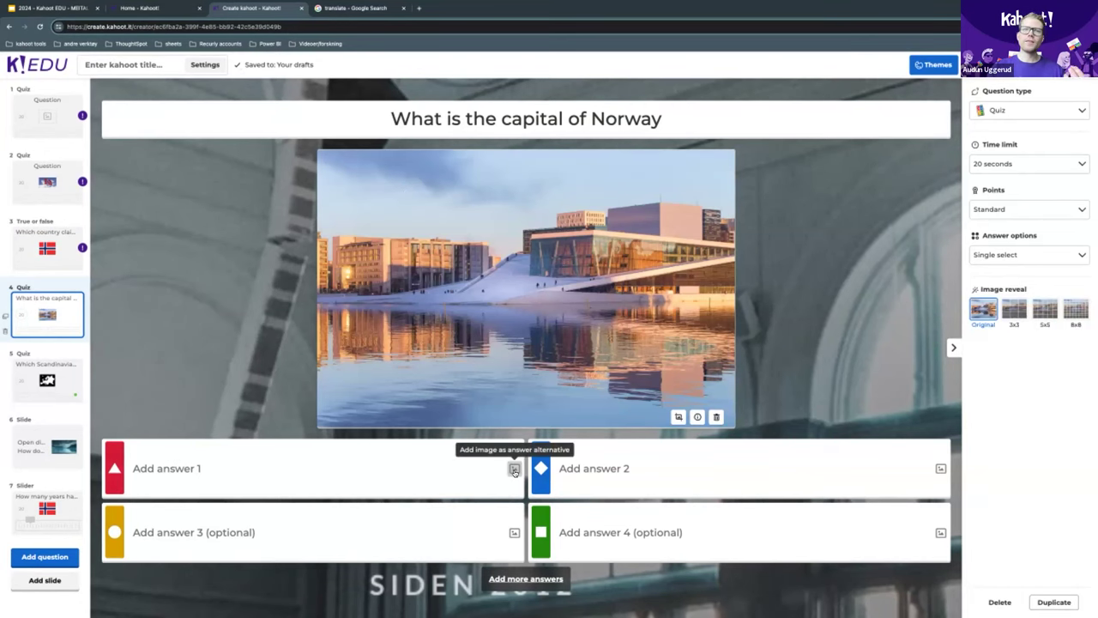
left_click(483, 465)
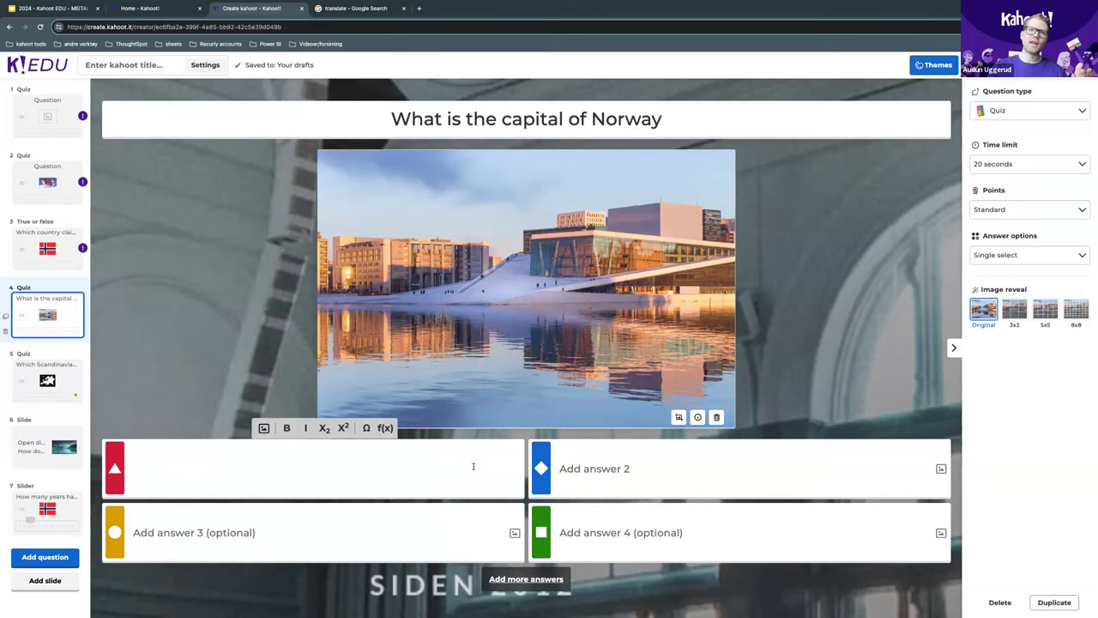
left_click(265, 427)
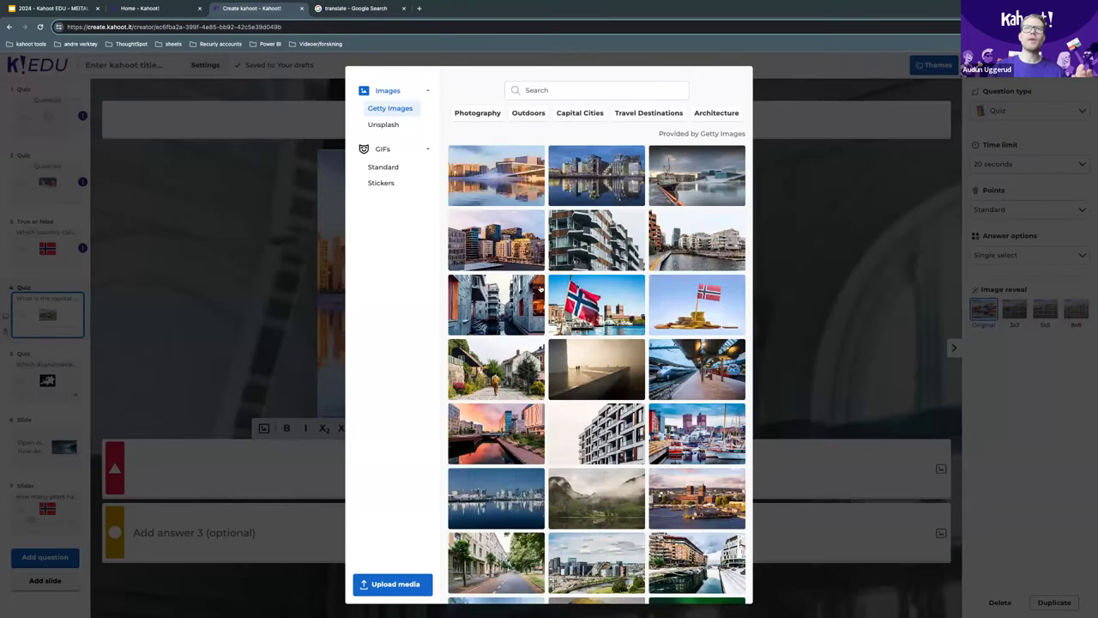
left_click(586, 298)
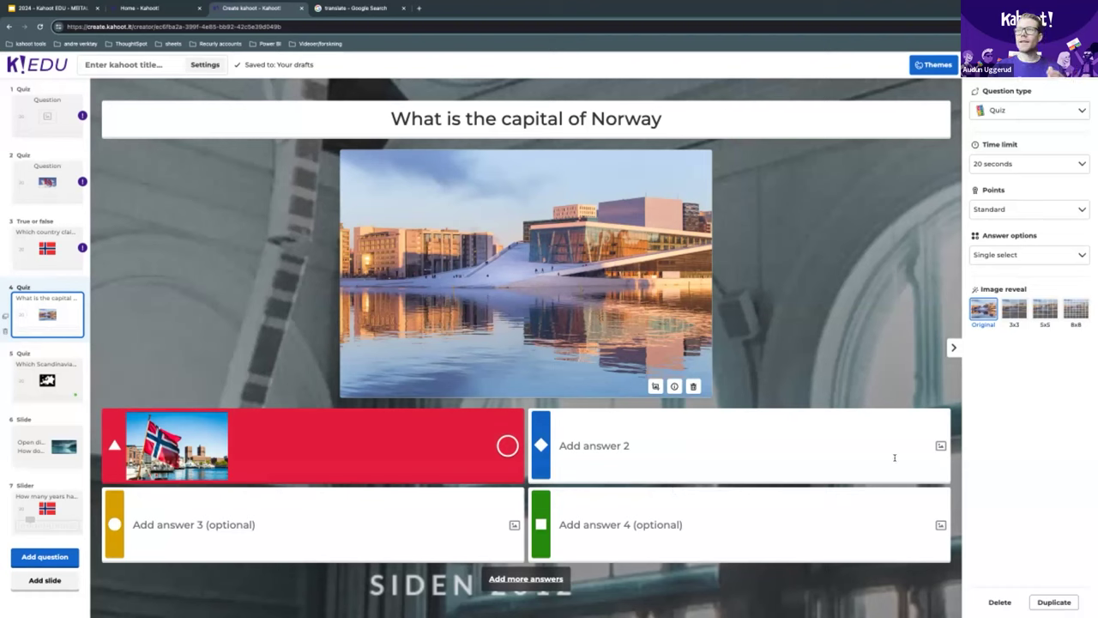
Search the GIF library for "oslo" from answer 2 and close the media library.
left_click(940, 445)
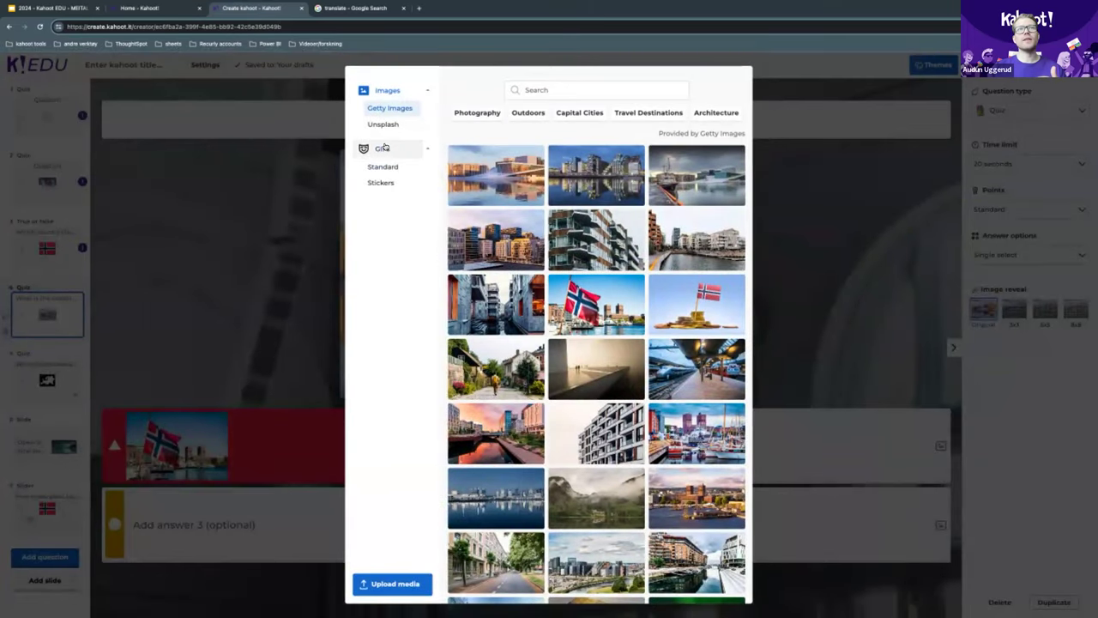
left_click(384, 147)
type("oslo")
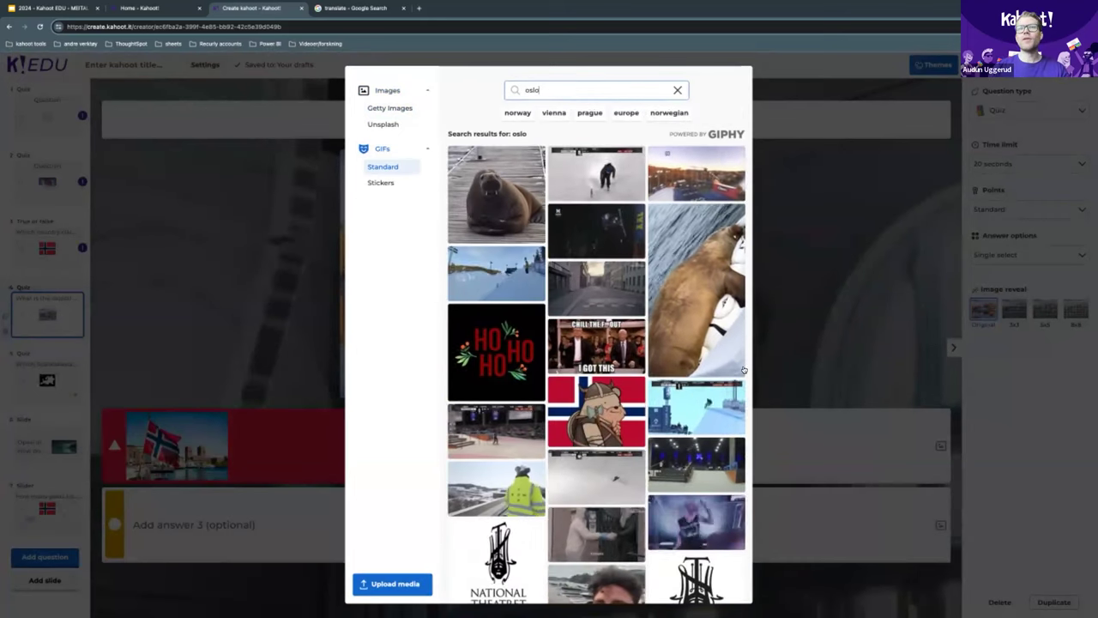
left_click(291, 270)
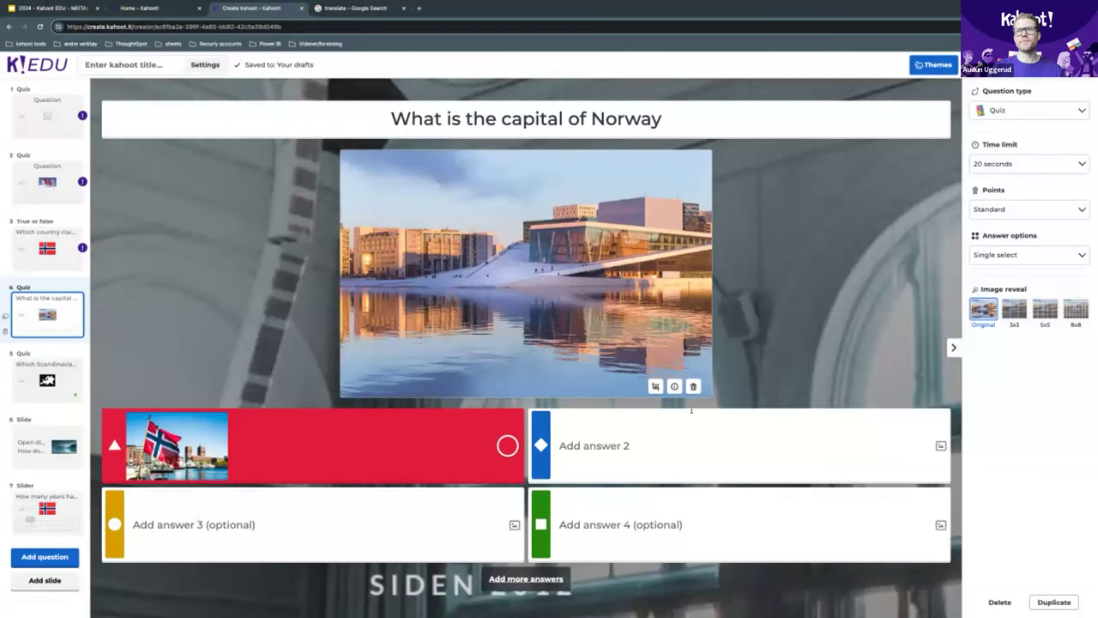
Remove the question's main image and search Getty Images for "oslo" as replacement media.
left_click(694, 388)
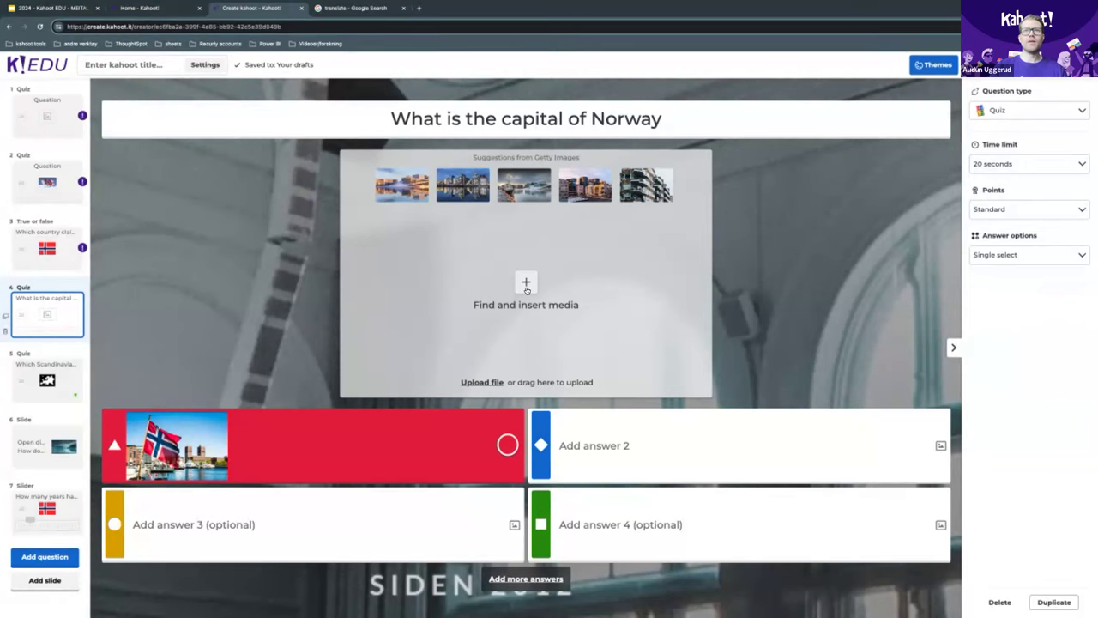
left_click(526, 283)
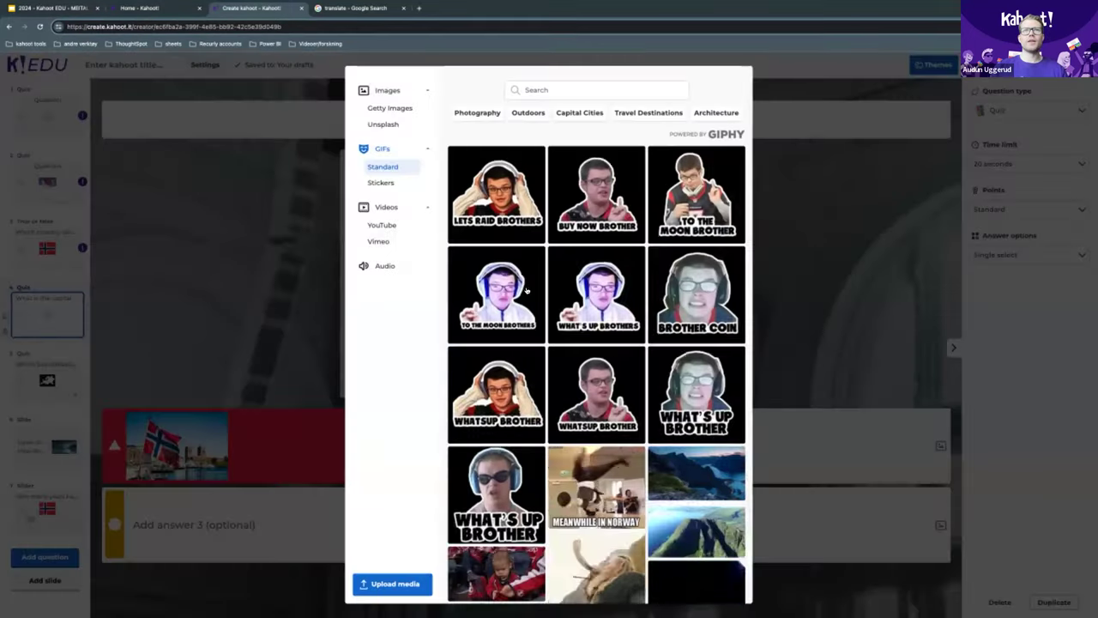
left_click(377, 109)
left_click(578, 91)
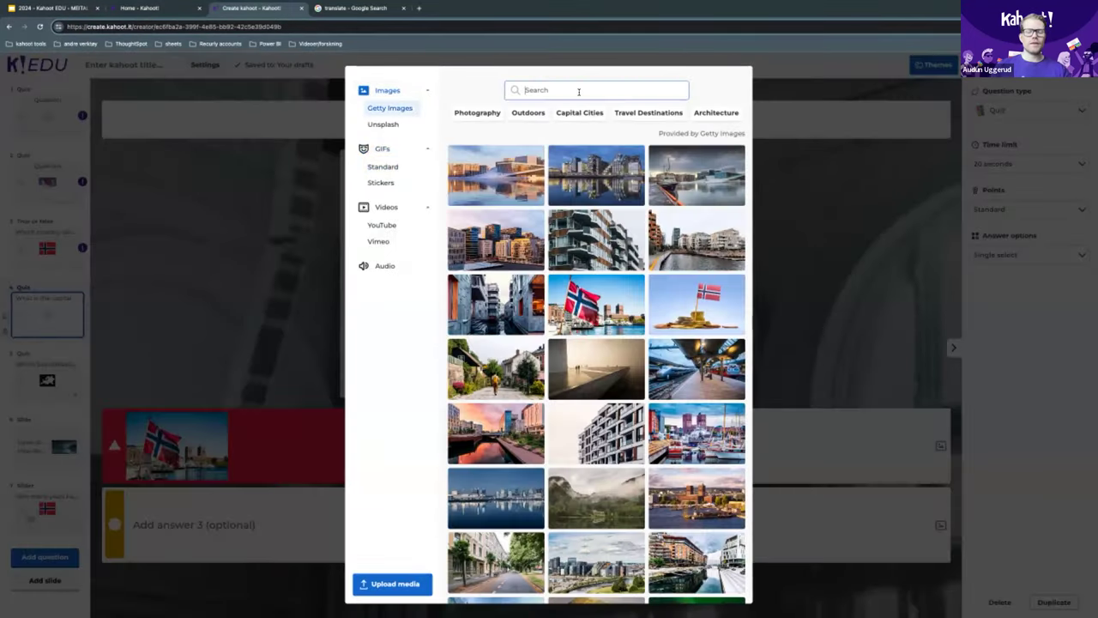
type("oslo")
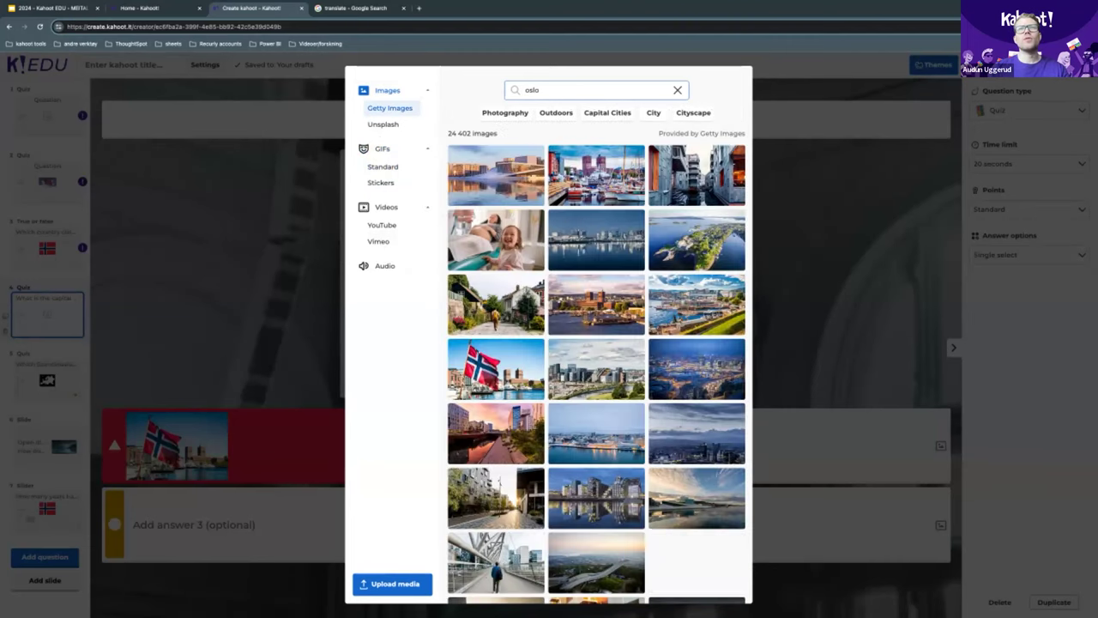
left_click_drag(471, 134, 446, 134)
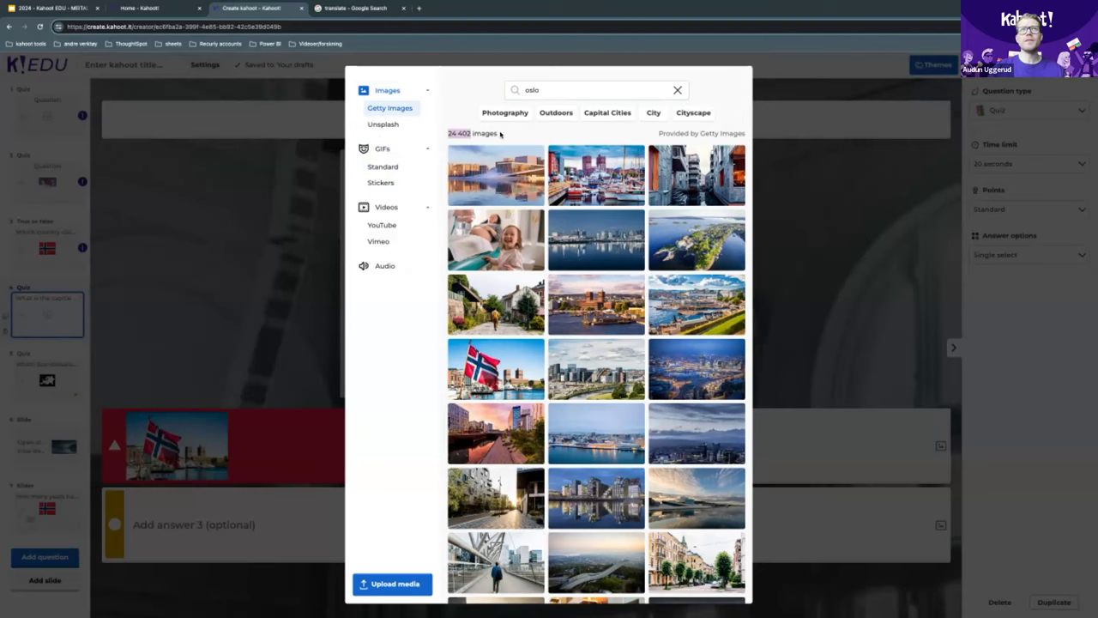
Browse the "oslo" GIFs and YouTube videos, open "Best Of Oslo, Norway" to view its start and end settings, and leave without adding it.
left_click(386, 126)
left_click(384, 110)
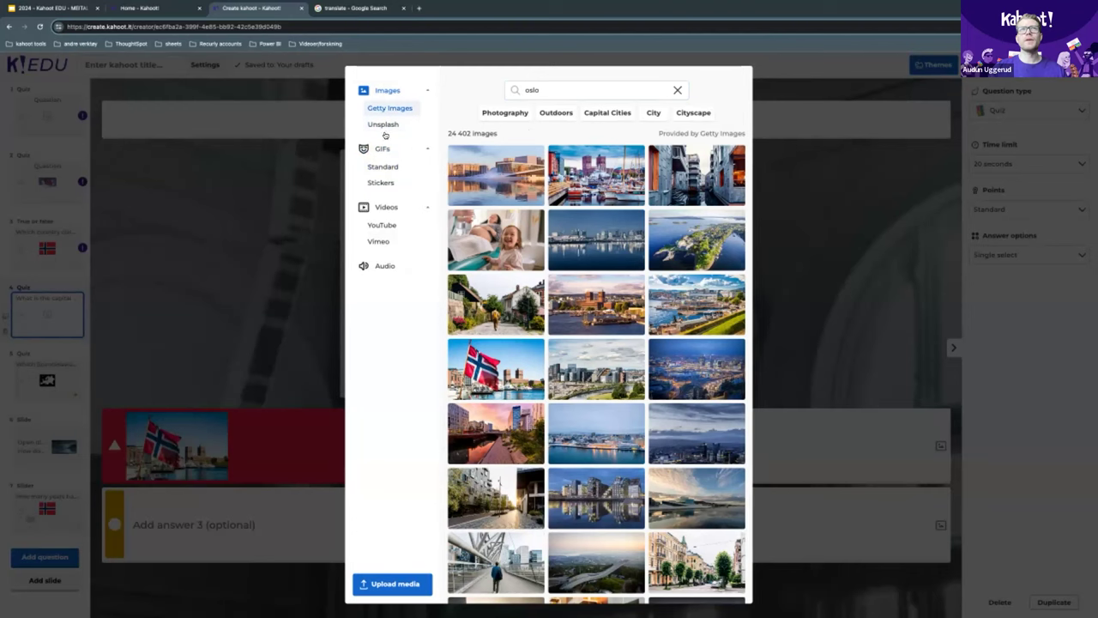
left_click(382, 149)
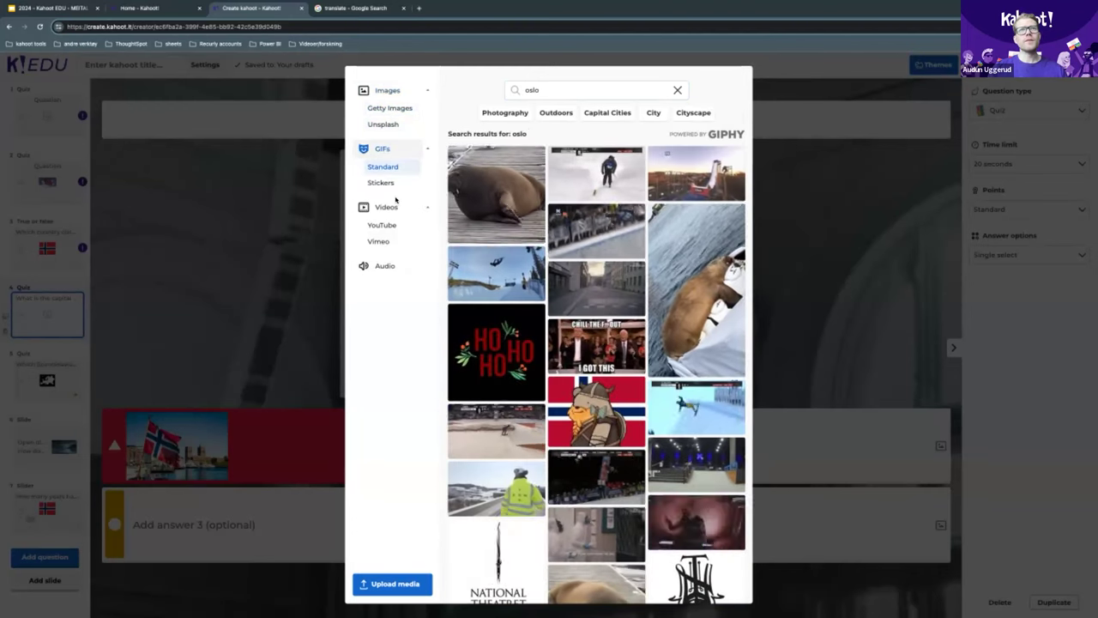
left_click(396, 207)
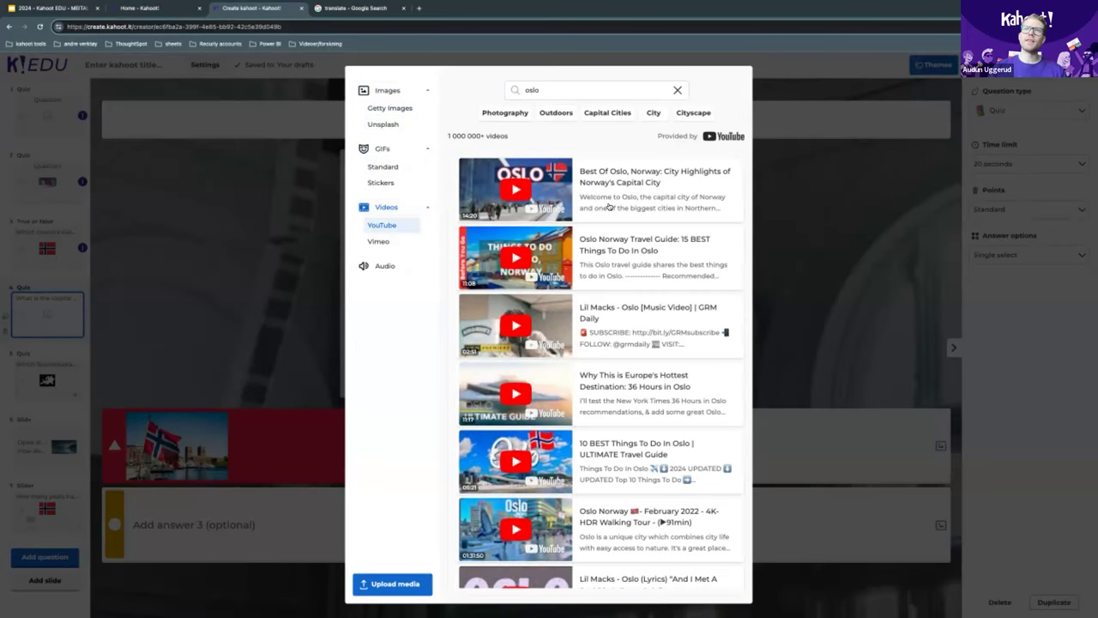
left_click(609, 207)
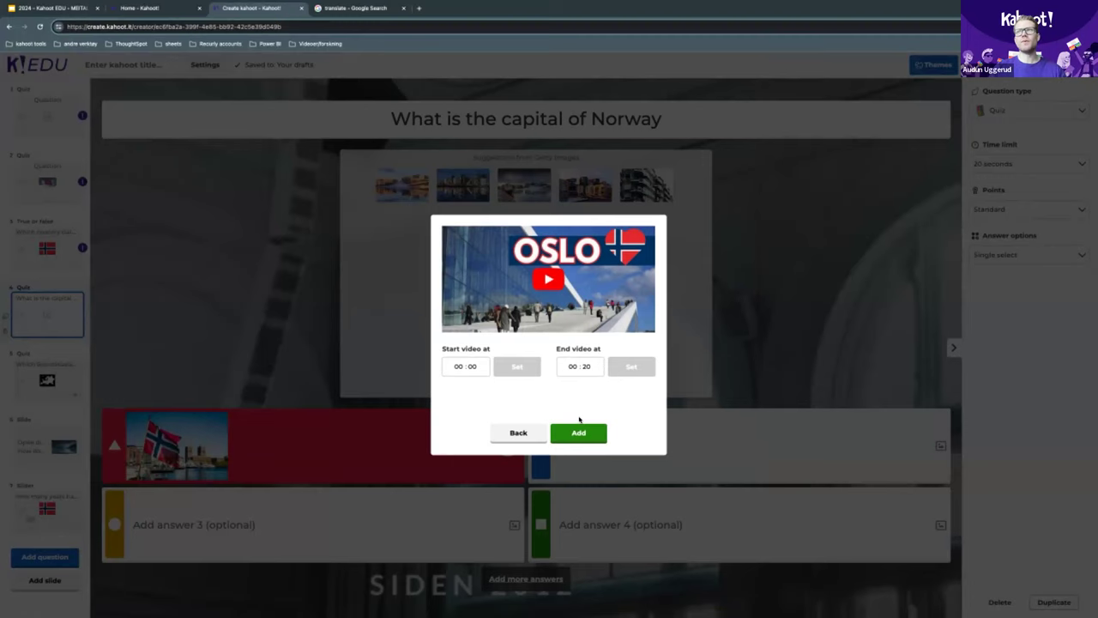
left_click(519, 434)
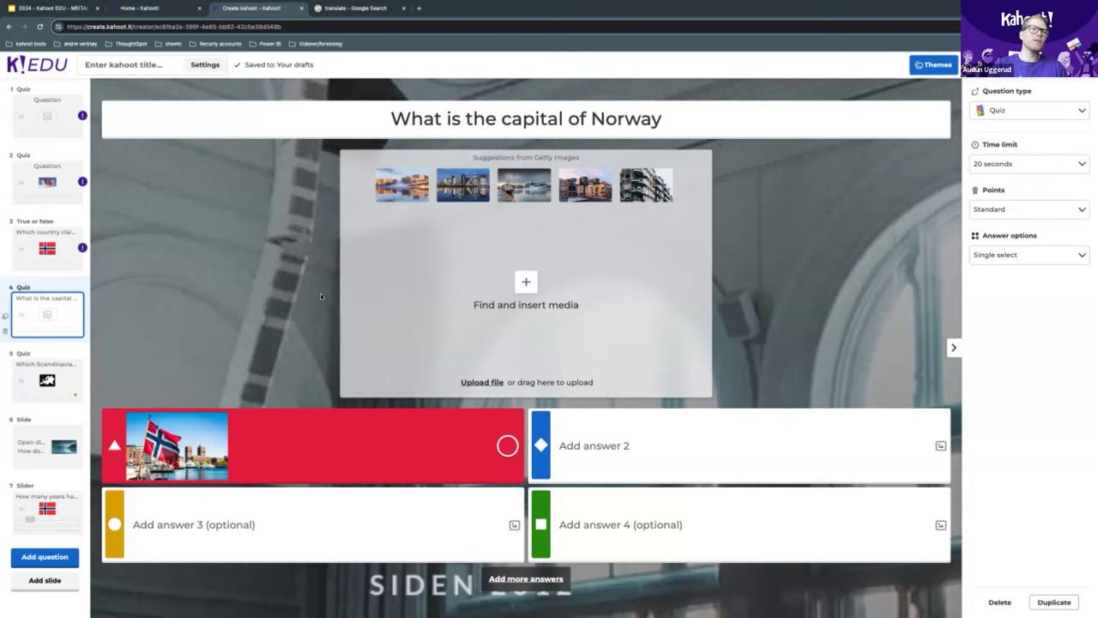
Look through the question types available for a new question, down to Brainstorm, and leave without adding one.
left_click(45, 557)
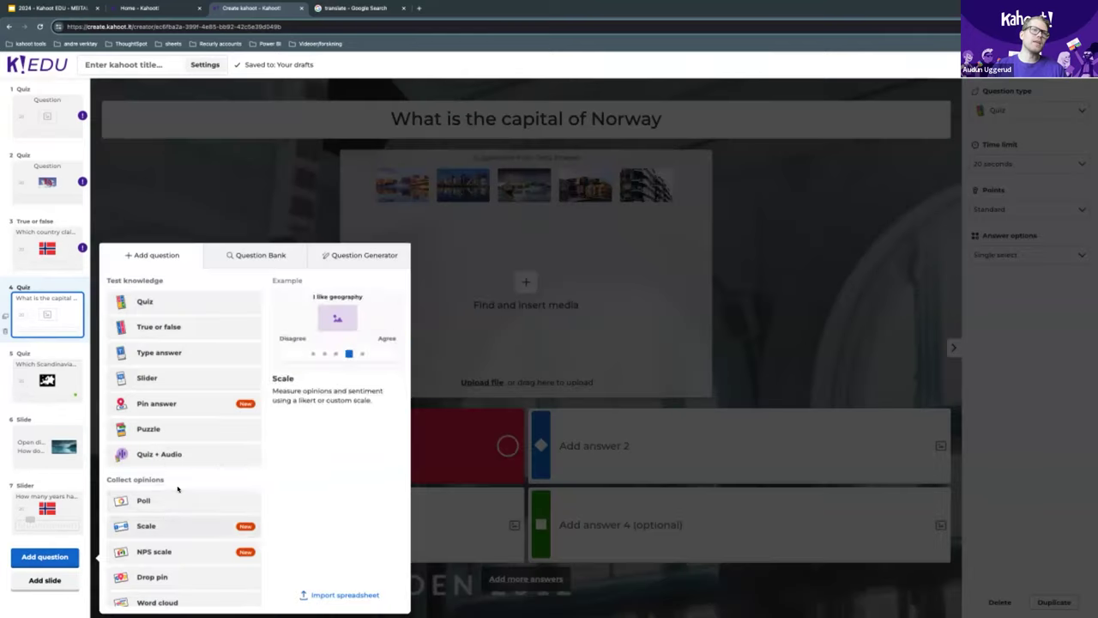
scroll(196, 446, "down", 2)
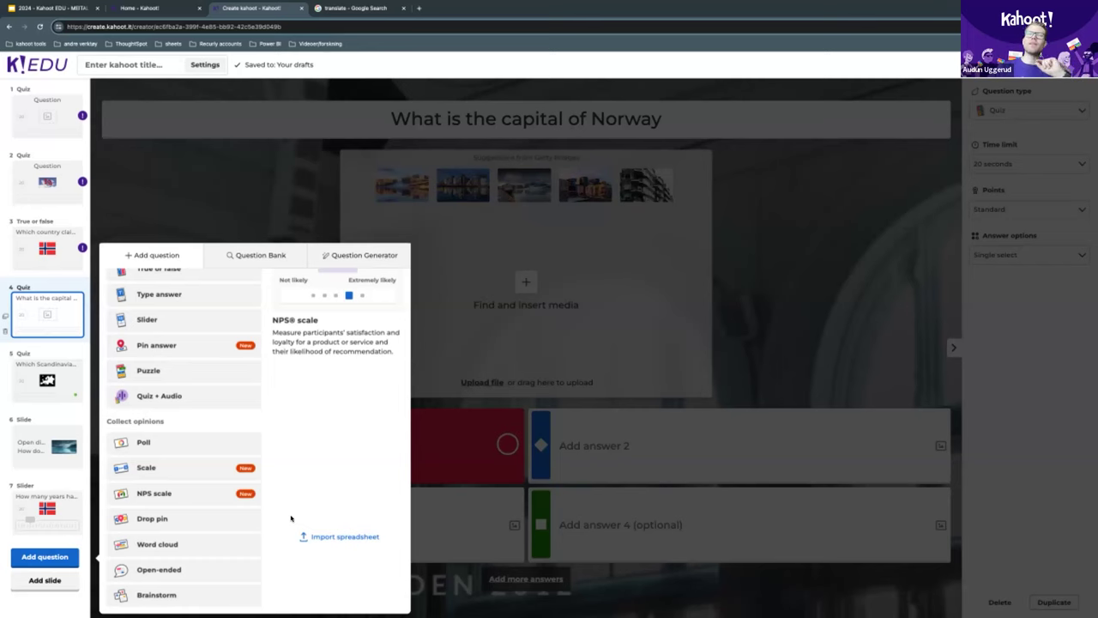
left_click(266, 189)
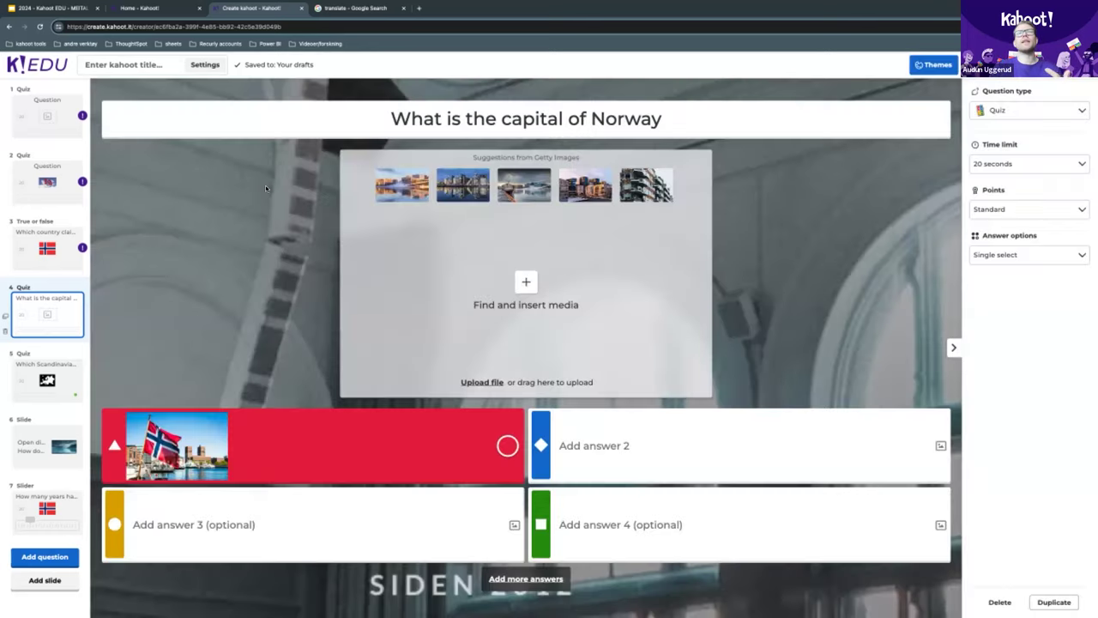
Go to the Kahoot home page in the other browser tab, switch to the private workspace and open its reports.
left_click(160, 8)
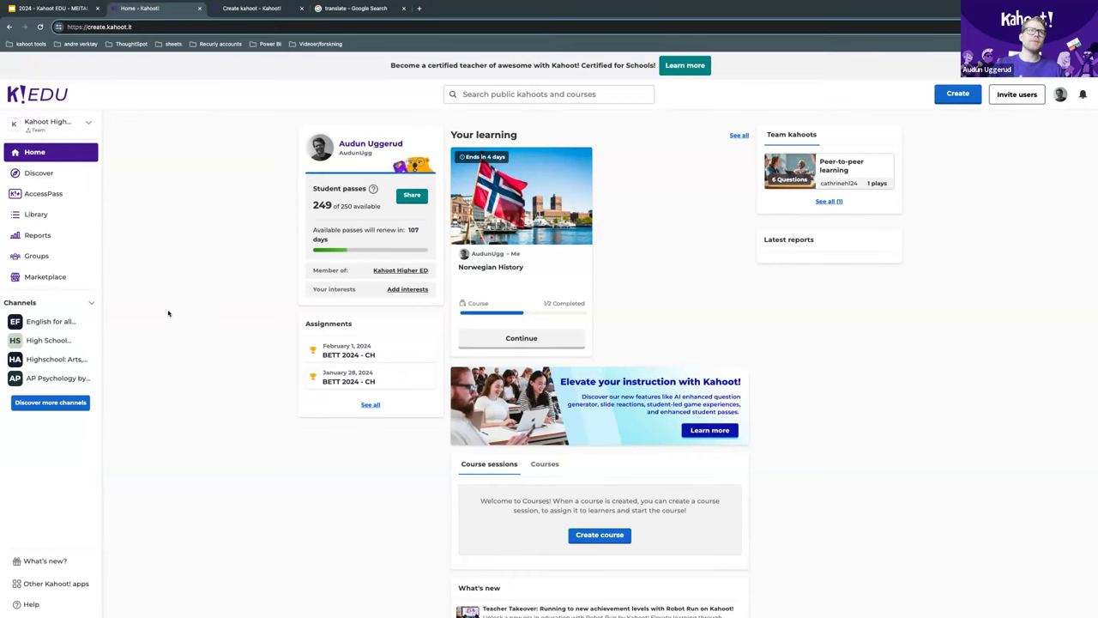
left_click(45, 239)
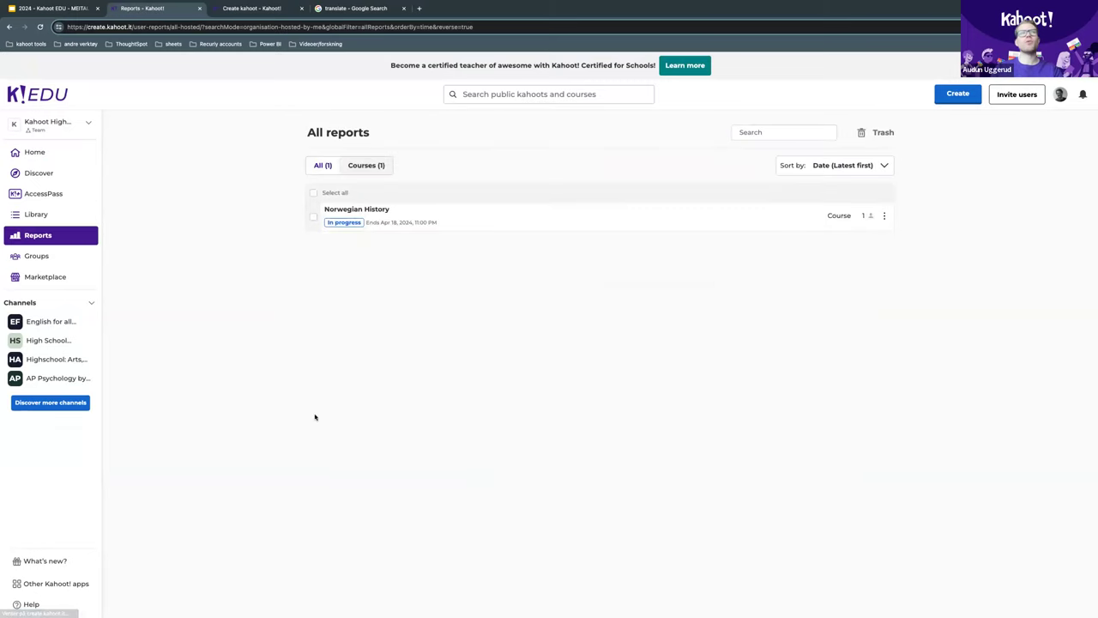
left_click(75, 125)
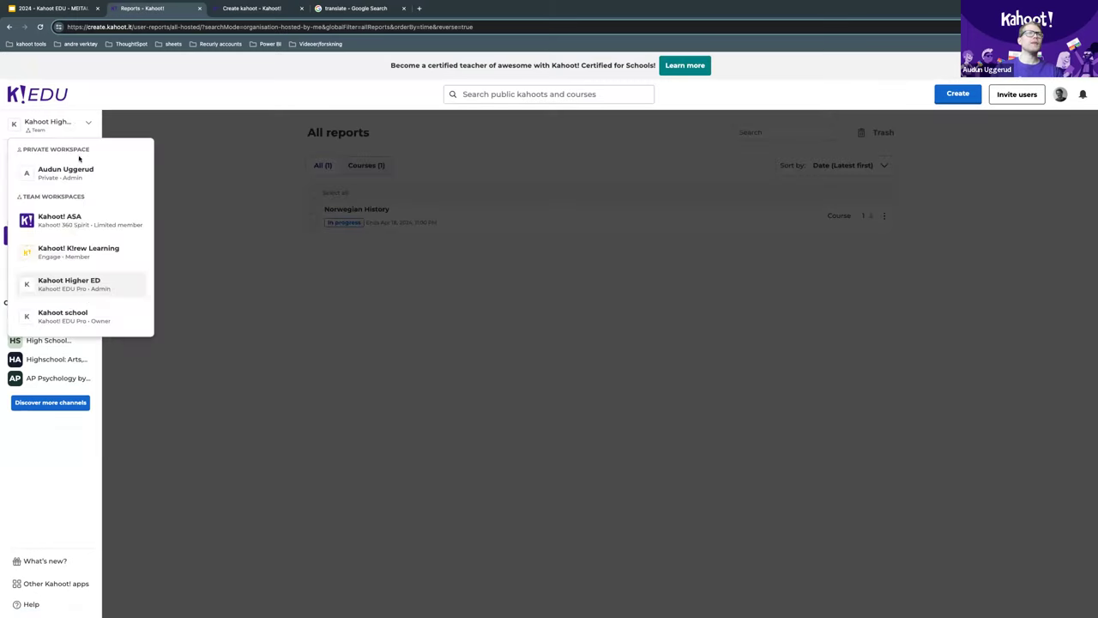
left_click(69, 172)
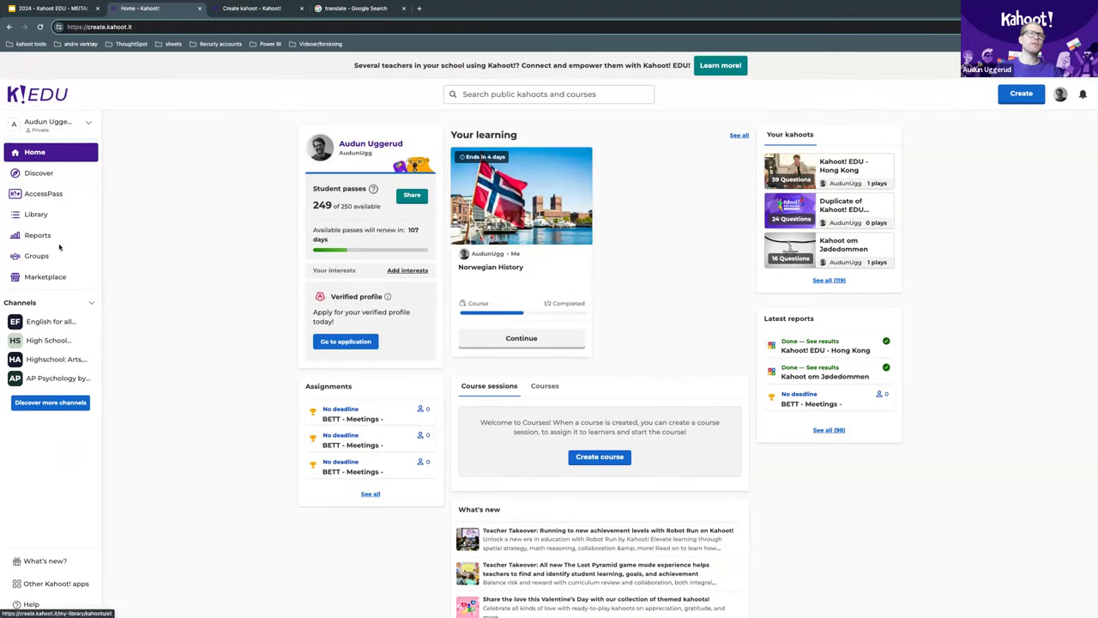
left_click(58, 243)
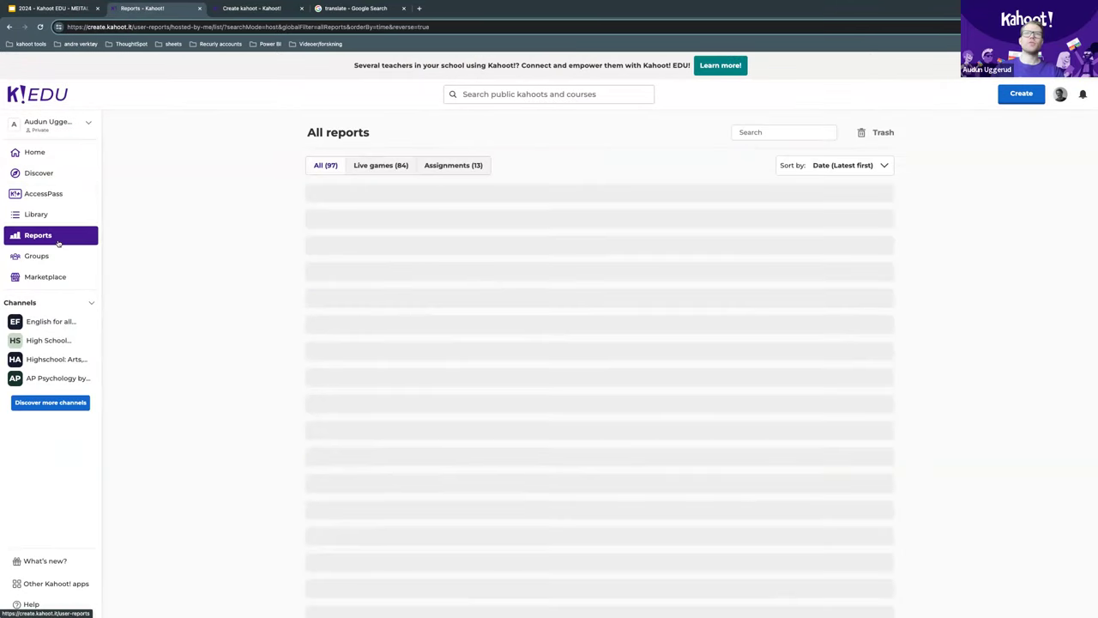
Find the 270-player "Kahoot for teachmeet - NKUL 2023" report in the list of all reports and open it.
scroll(525, 517, "down", 3)
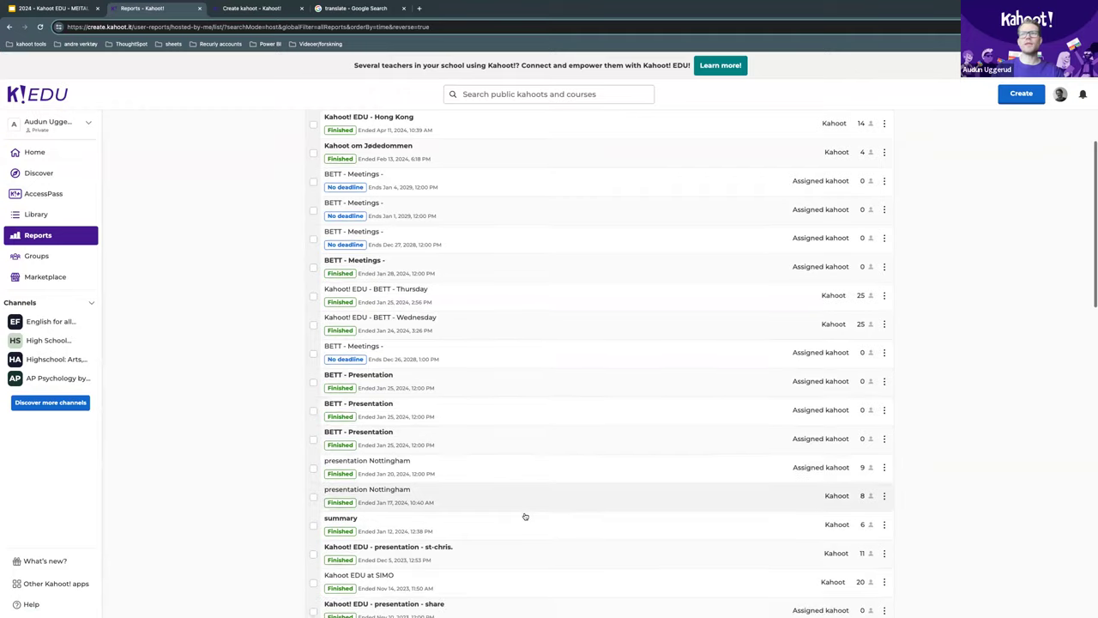
scroll(525, 516, "down", 8)
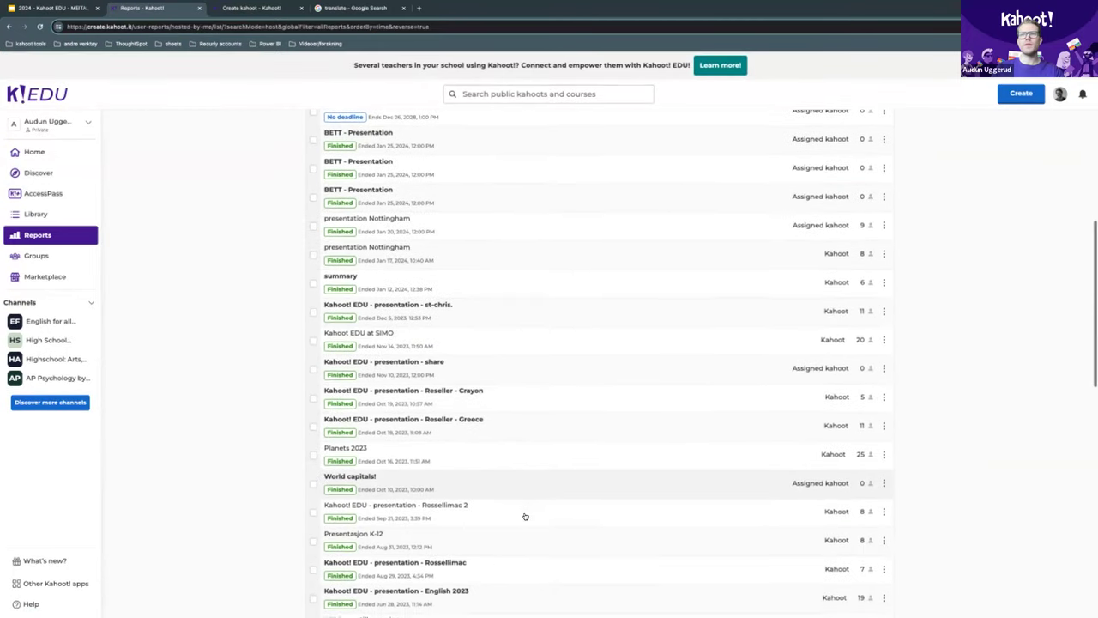
scroll(525, 516, "down", 4)
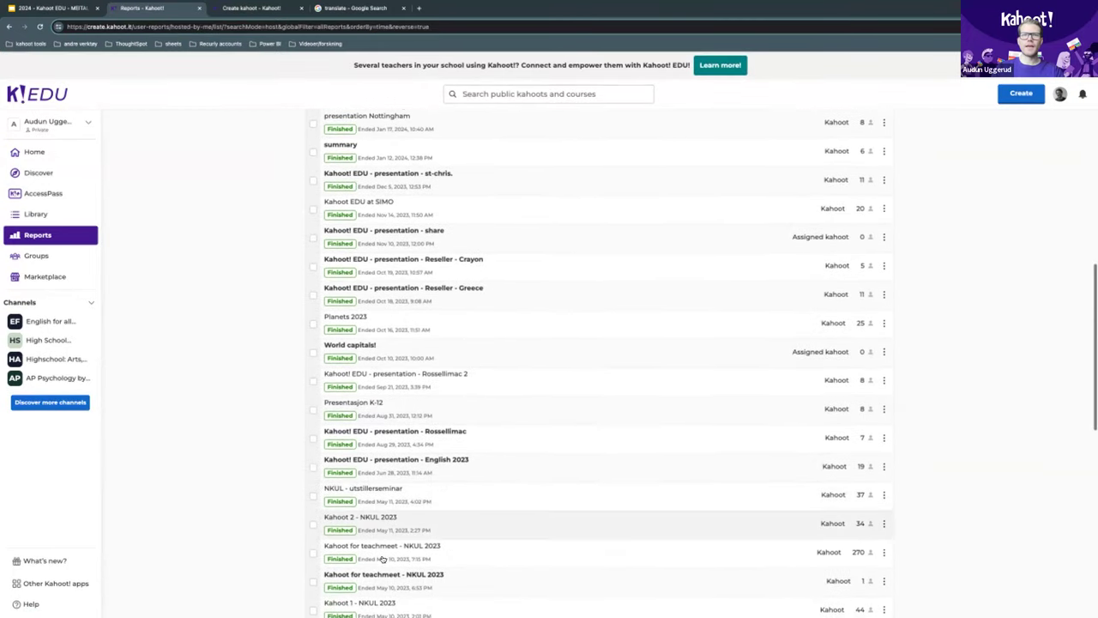
left_click(433, 552)
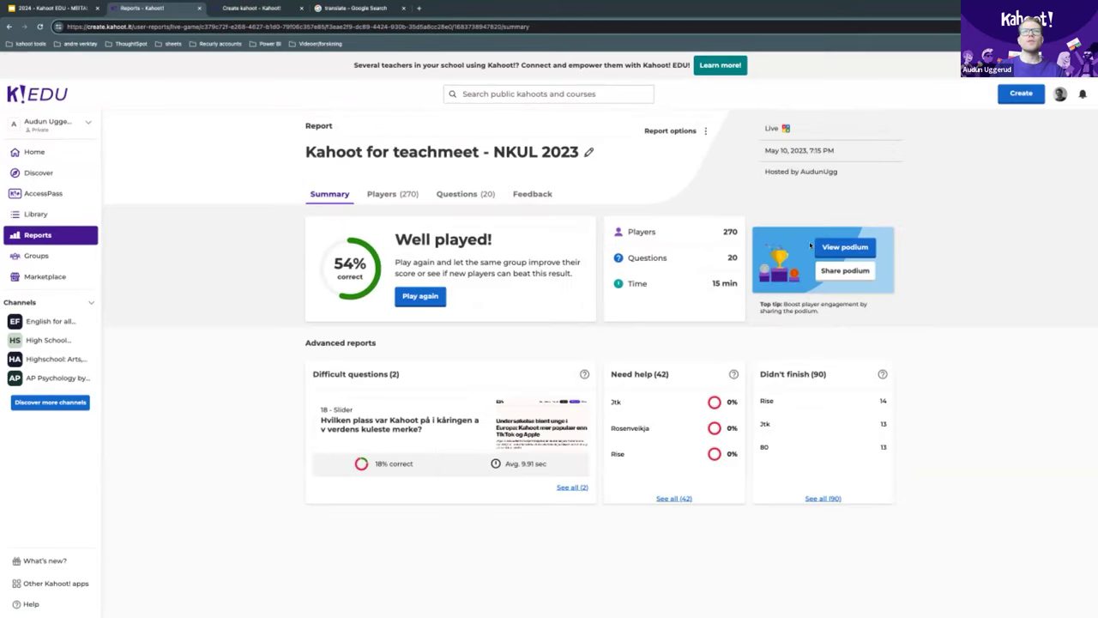
View the report's players, open and close the ninth-ranked player's details, and list the players who need help.
left_click(390, 196)
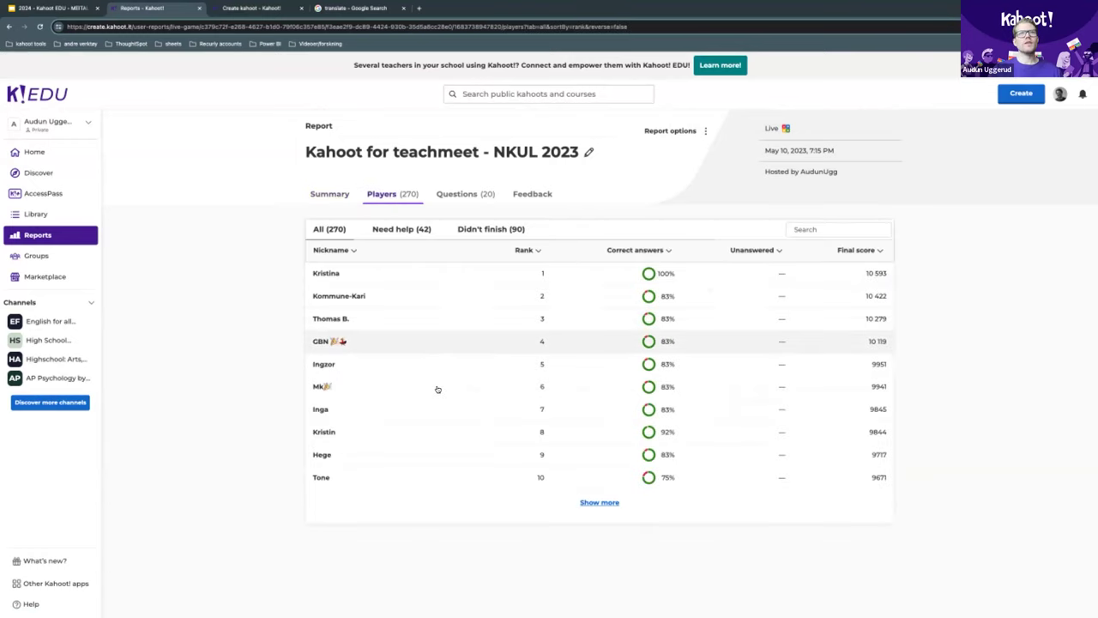
left_click(693, 453)
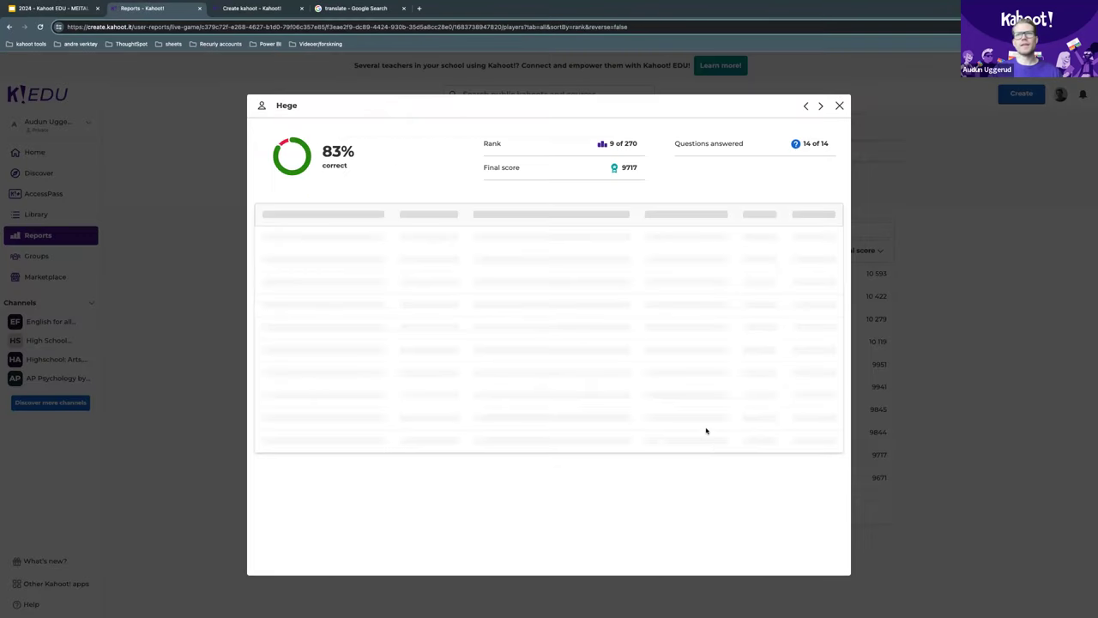
left_click(839, 107)
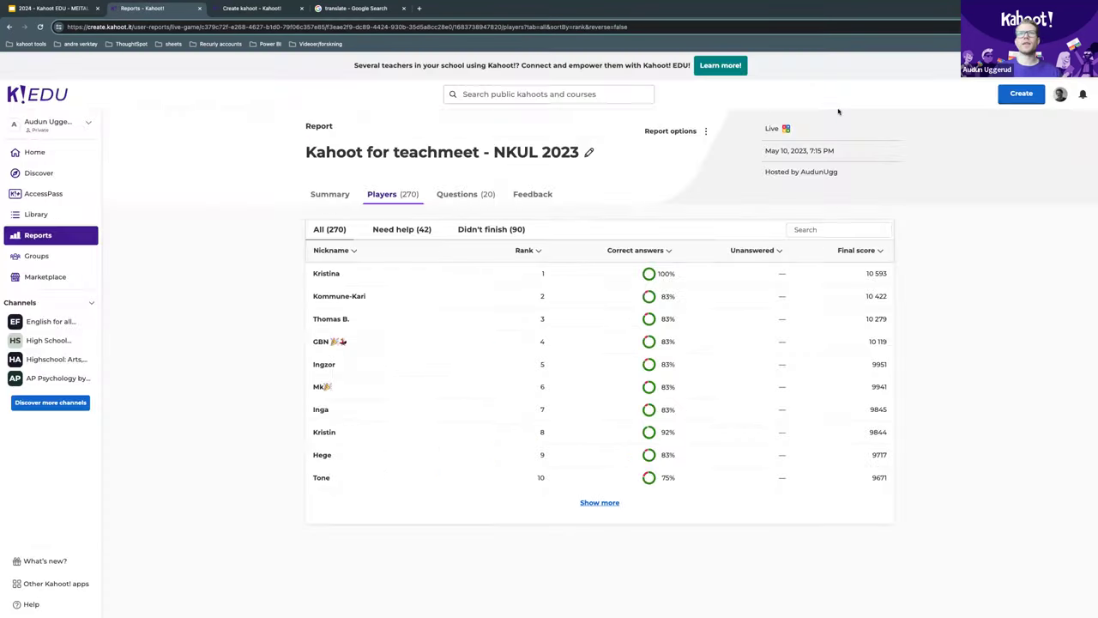
left_click(403, 234)
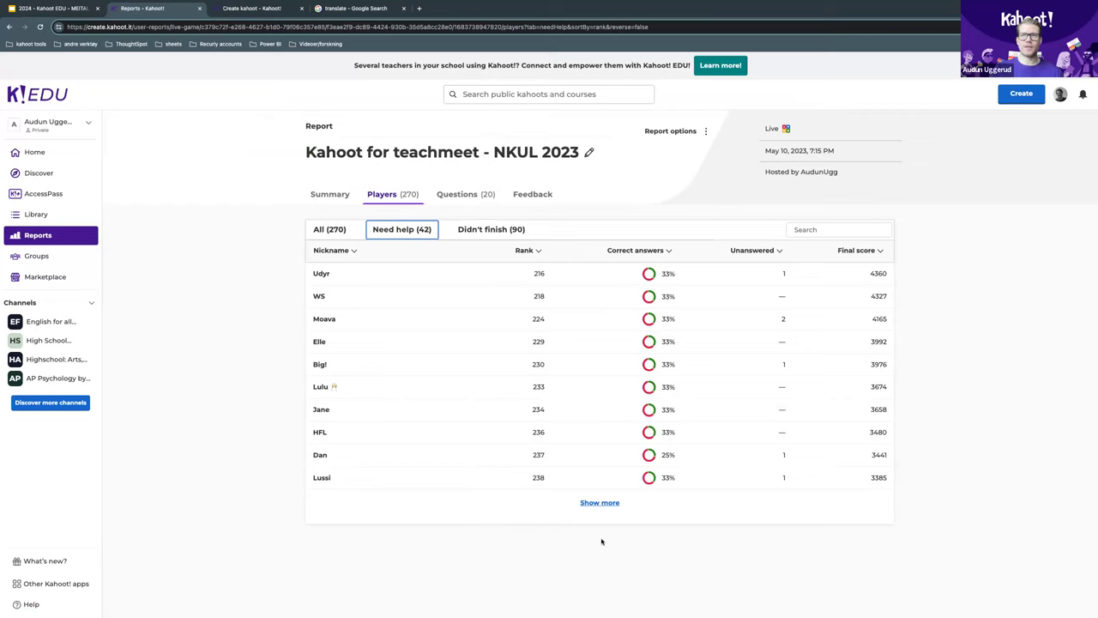
Review the report's questions, including only the difficult ones, and return to the full player list.
left_click(463, 197)
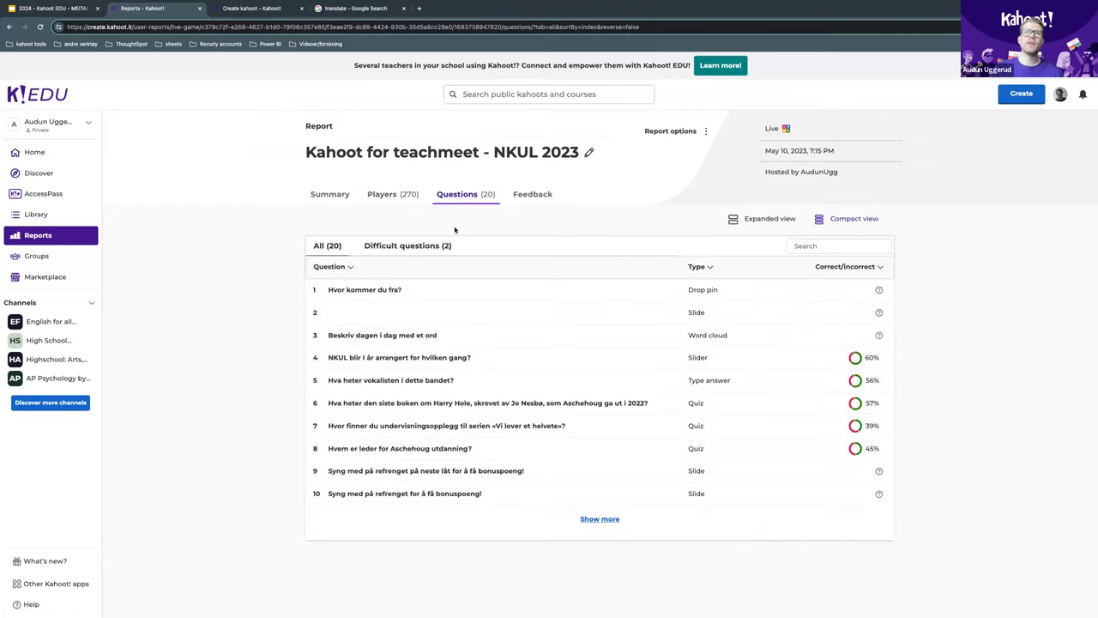
left_click(431, 248)
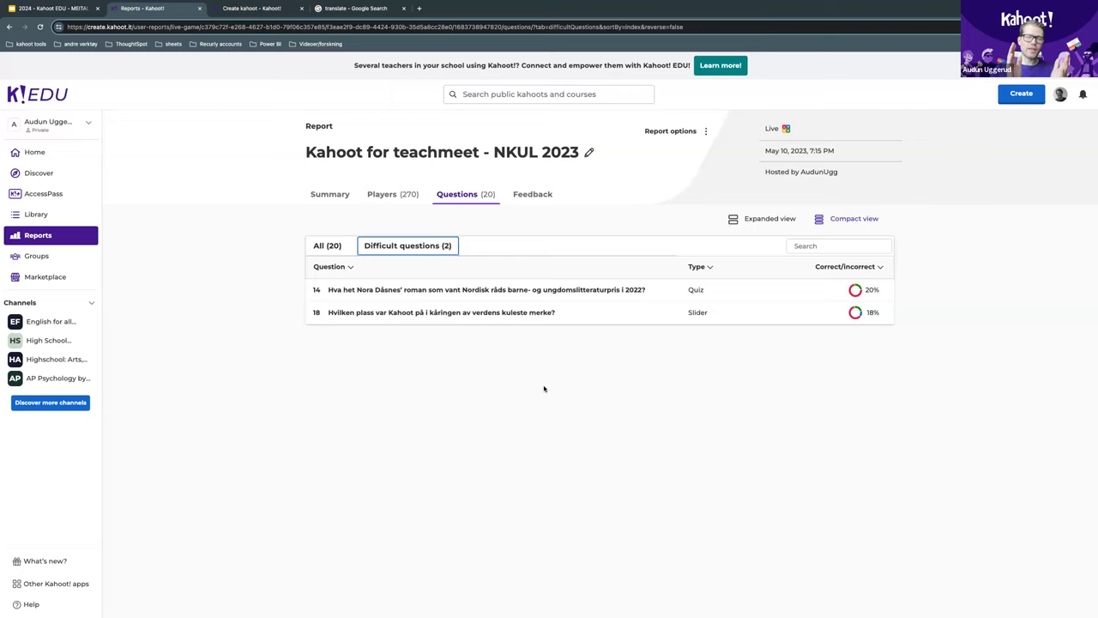
left_click(327, 247)
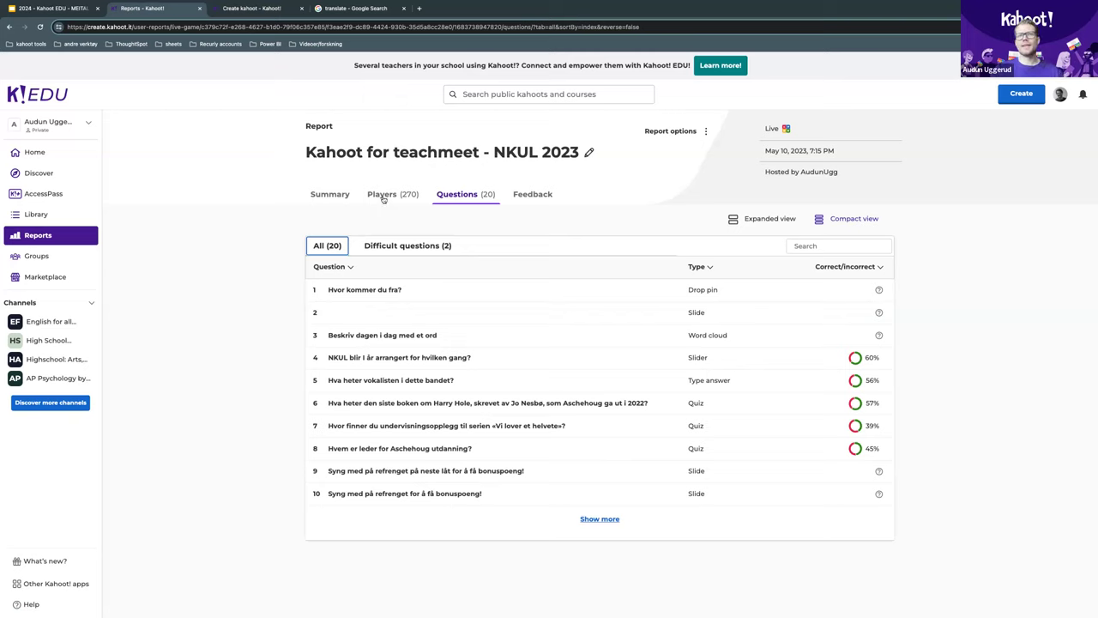
left_click(384, 198)
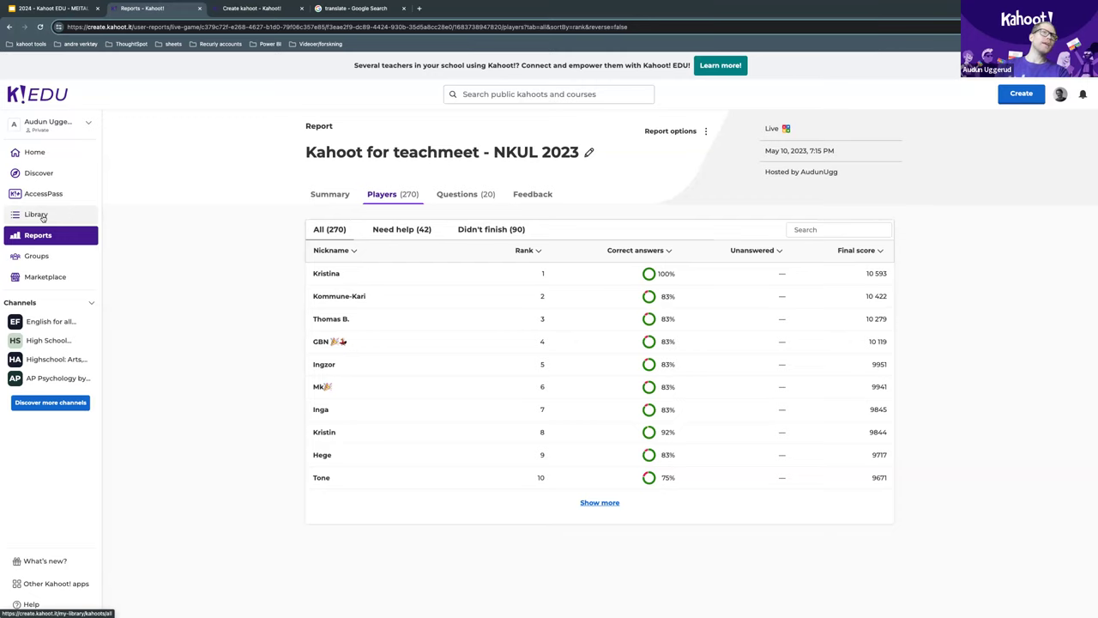
Switch to the Kahoot Higher ED team workspace and open its library.
left_click(70, 126)
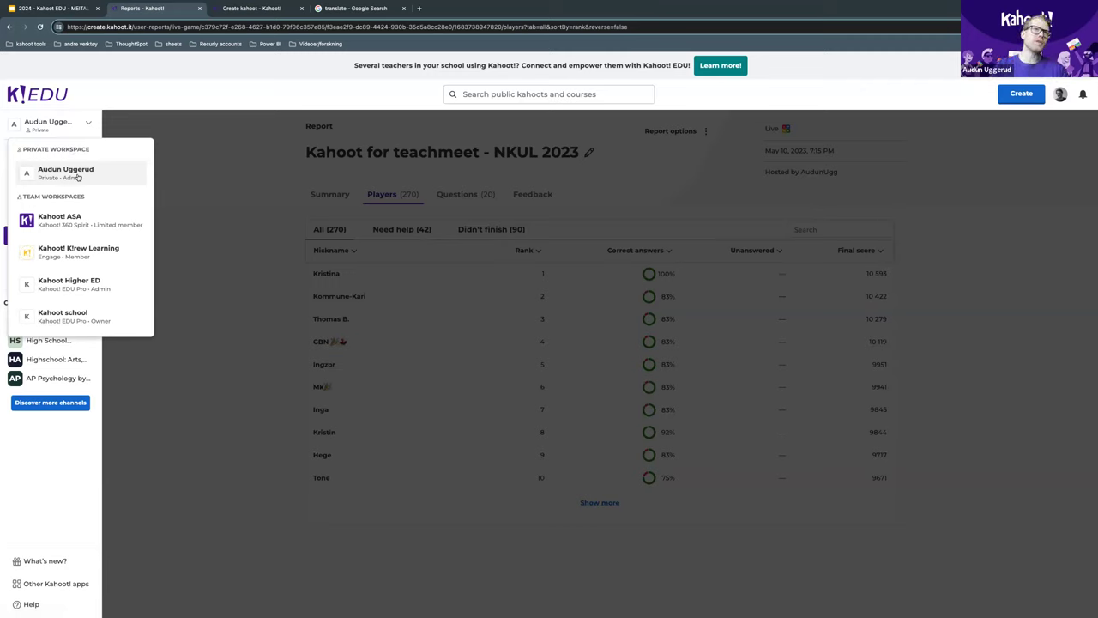
left_click(67, 285)
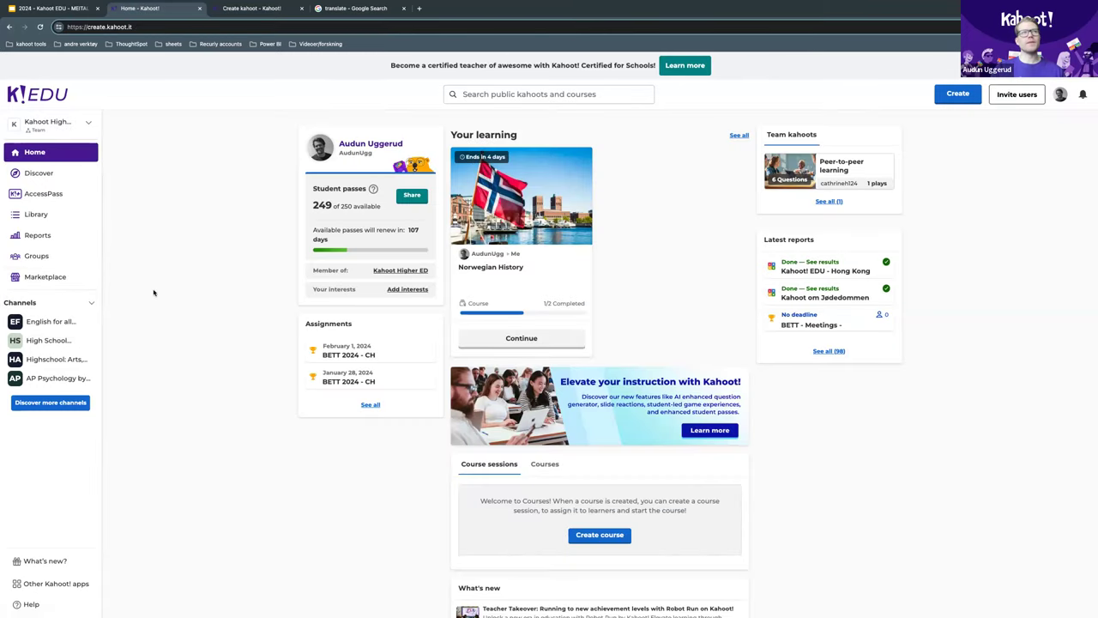
left_click(35, 215)
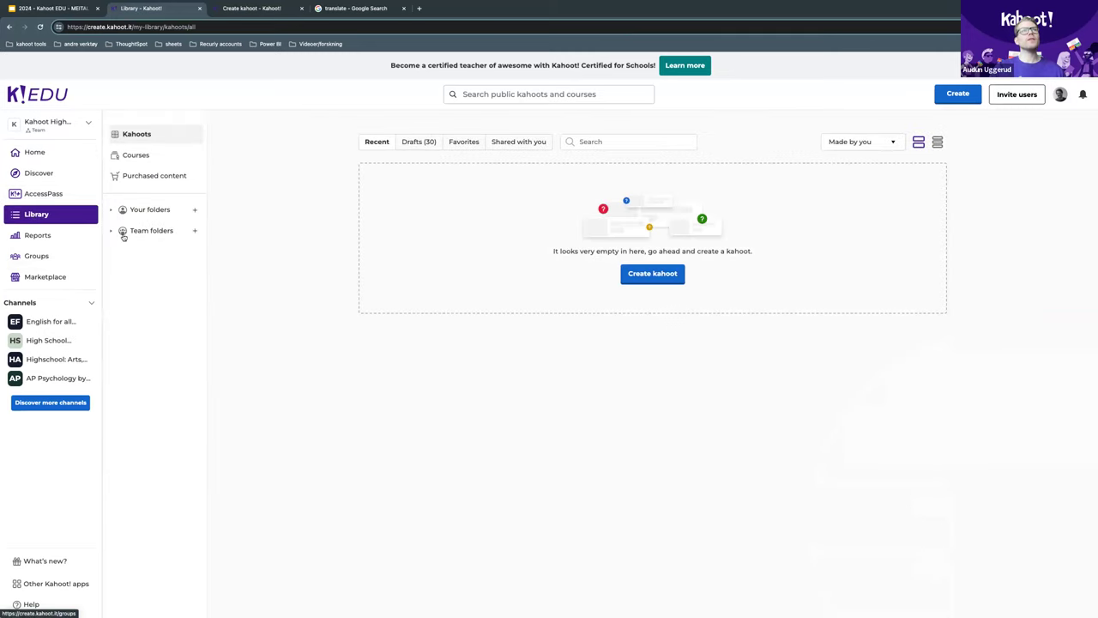